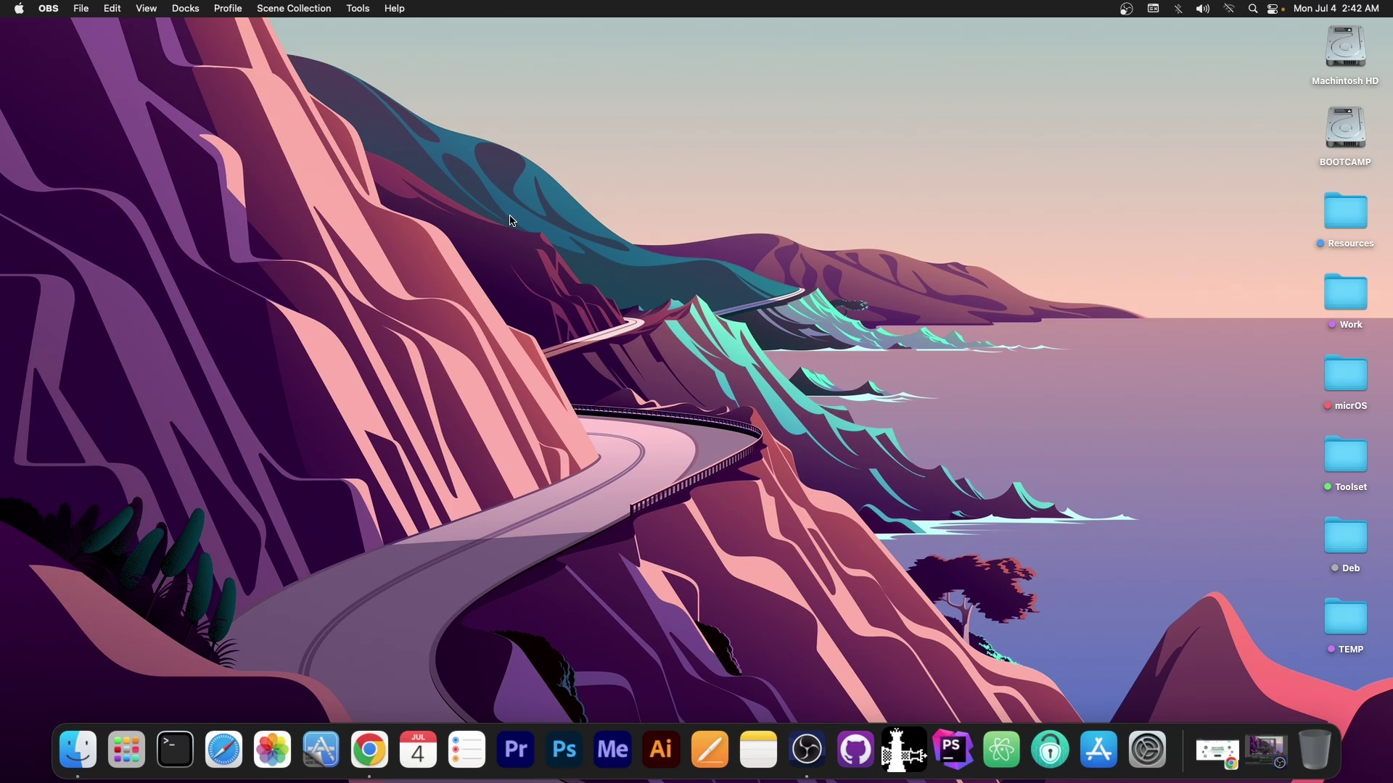
# Step: Restore the Chrome window showing the RoboCall Blocker homepage
pyautogui.press('super+Tab')
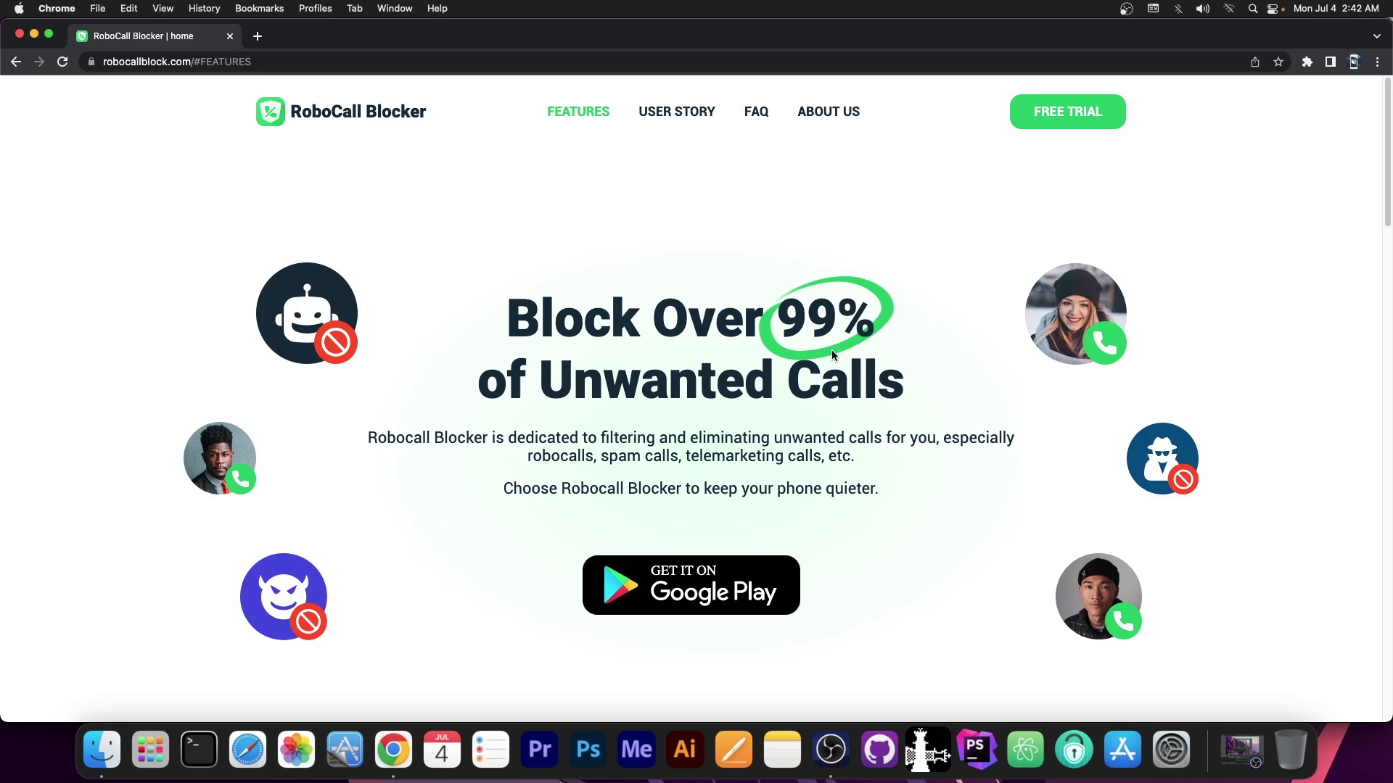
pyautogui.scroll(-1, 831, 349)
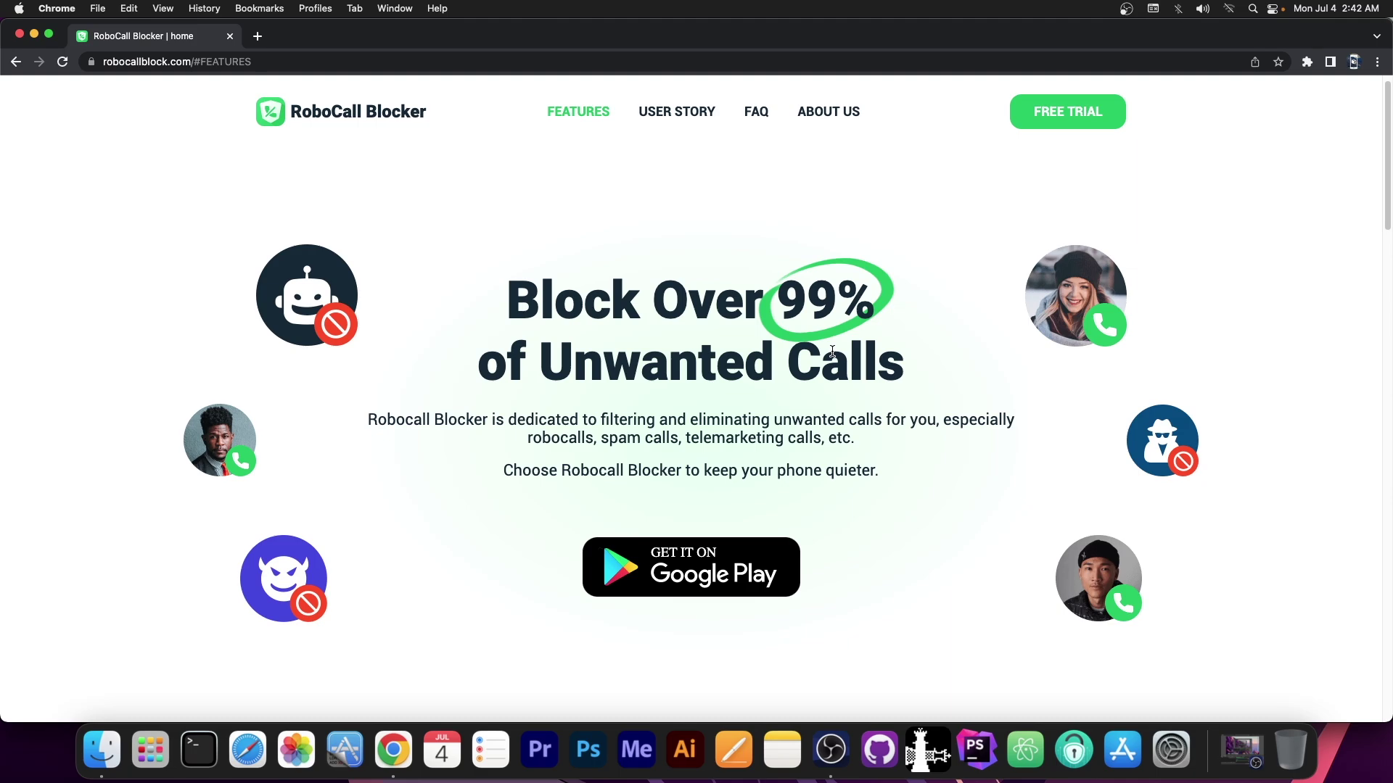
pyautogui.scroll(-4, 831, 351)
pyautogui.scroll(-5, 749, 367)
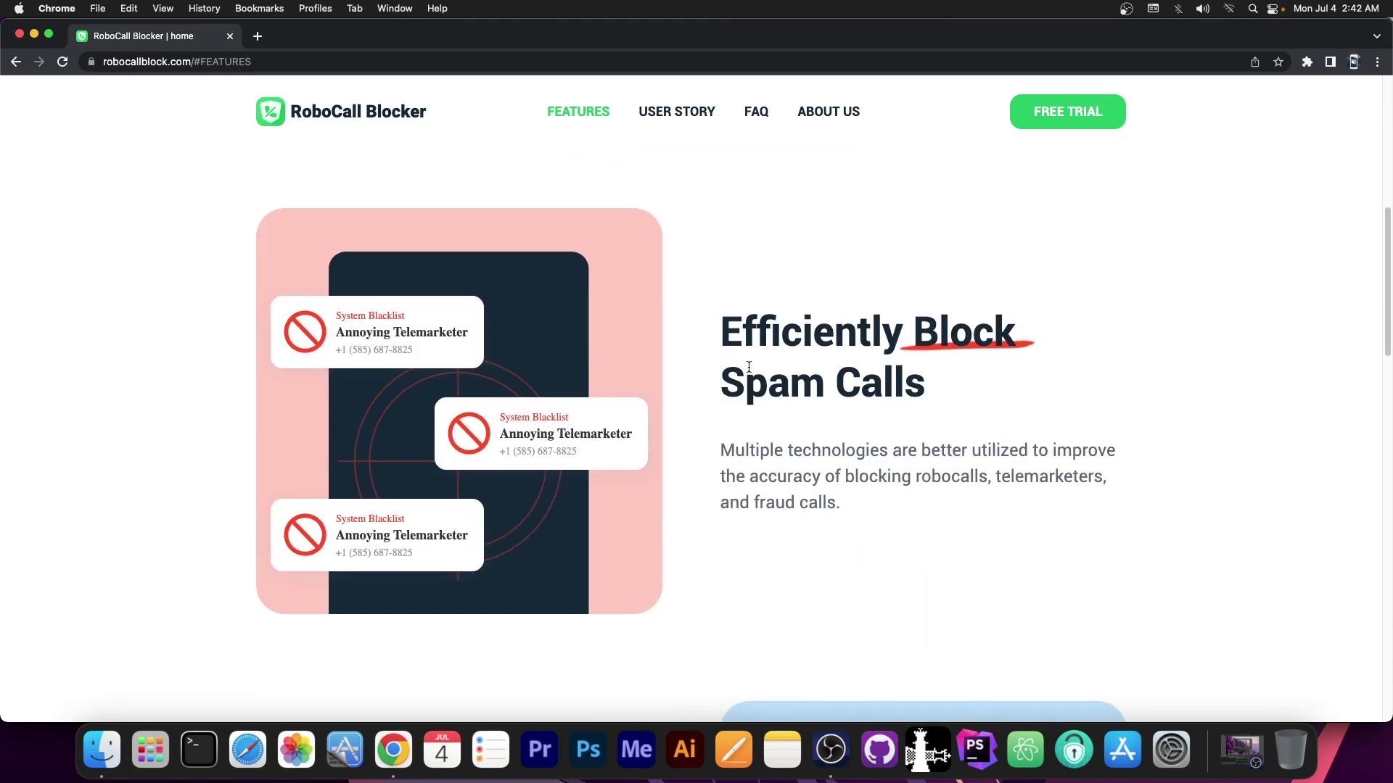
pyautogui.scroll(-2, 748, 367)
pyautogui.scroll(-4, 749, 368)
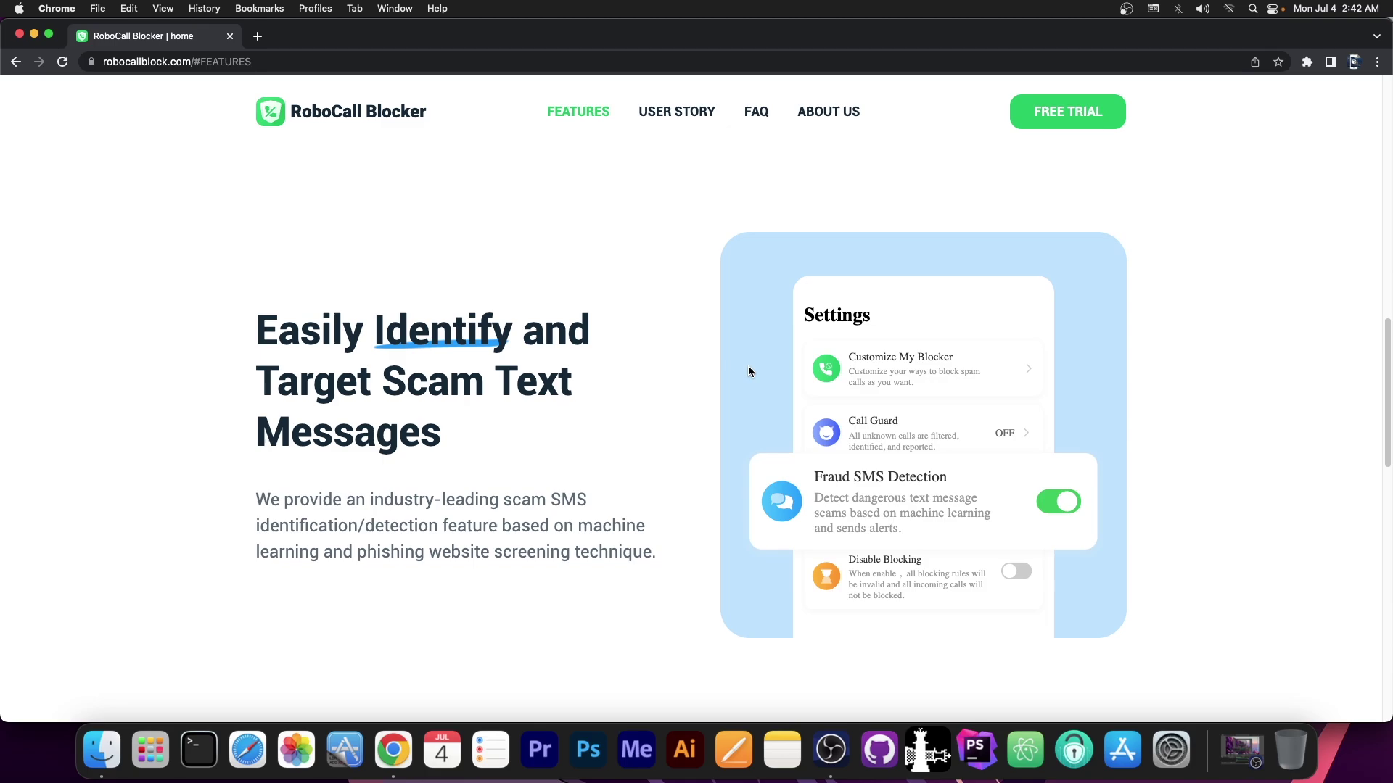
pyautogui.scroll(-3, 749, 371)
pyautogui.scroll(1, 733, 348)
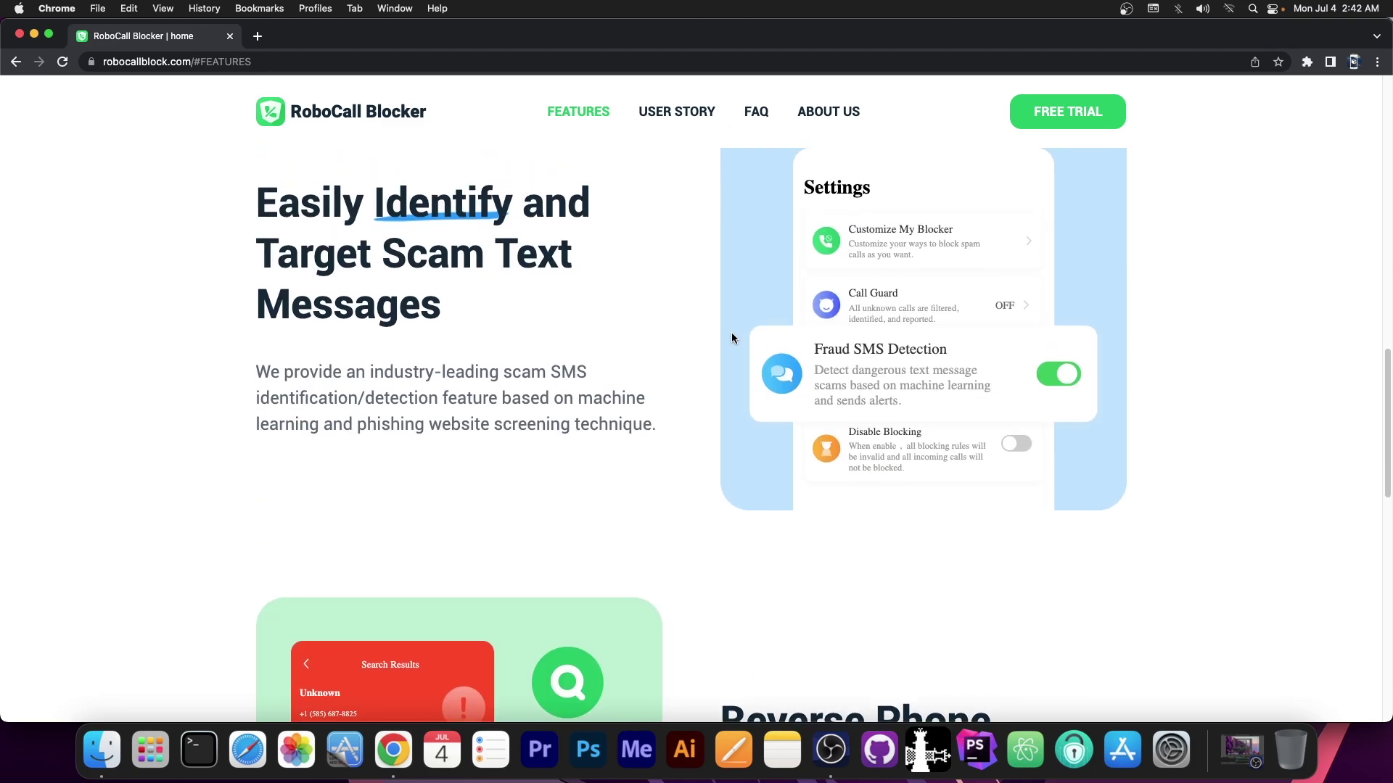
pyautogui.scroll(-5, 732, 341)
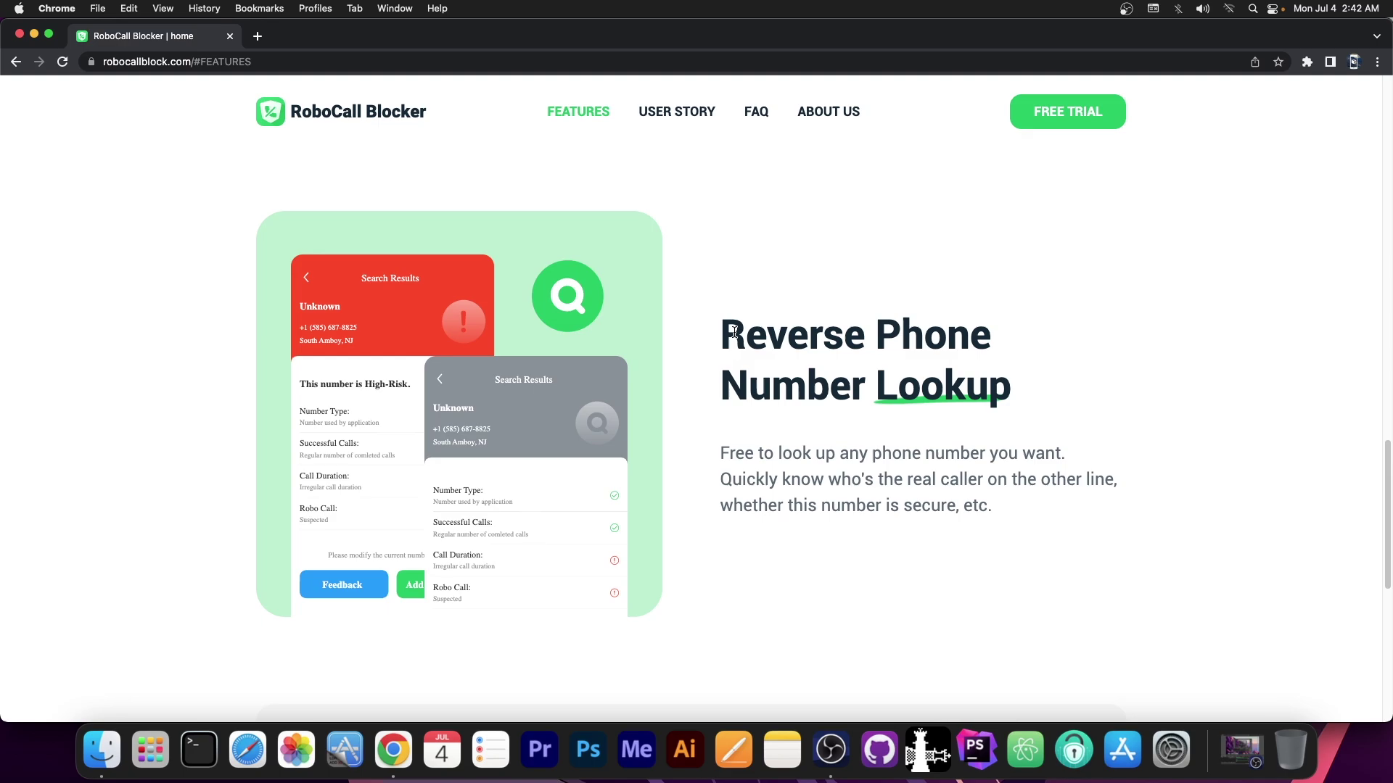
pyautogui.scroll(1, 733, 331)
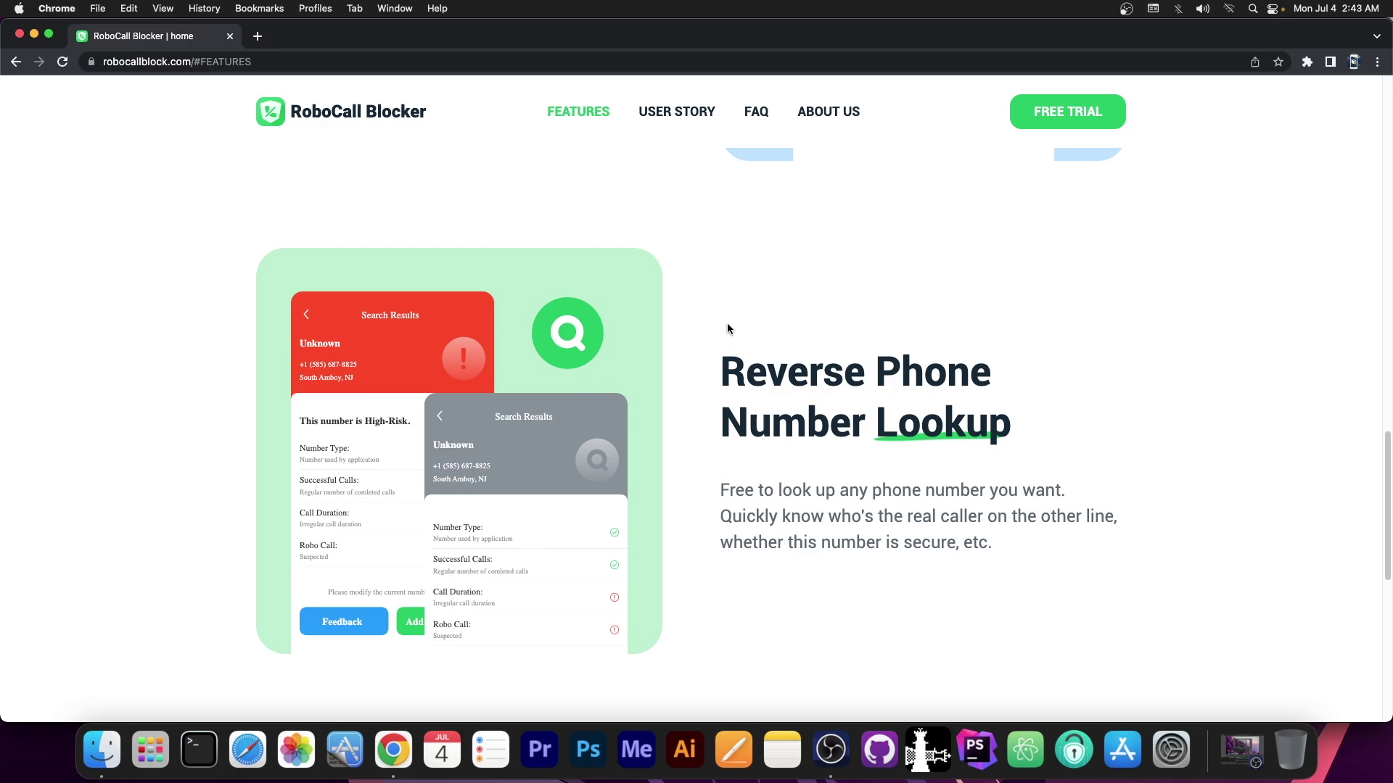
pyautogui.scroll(6, 727, 323)
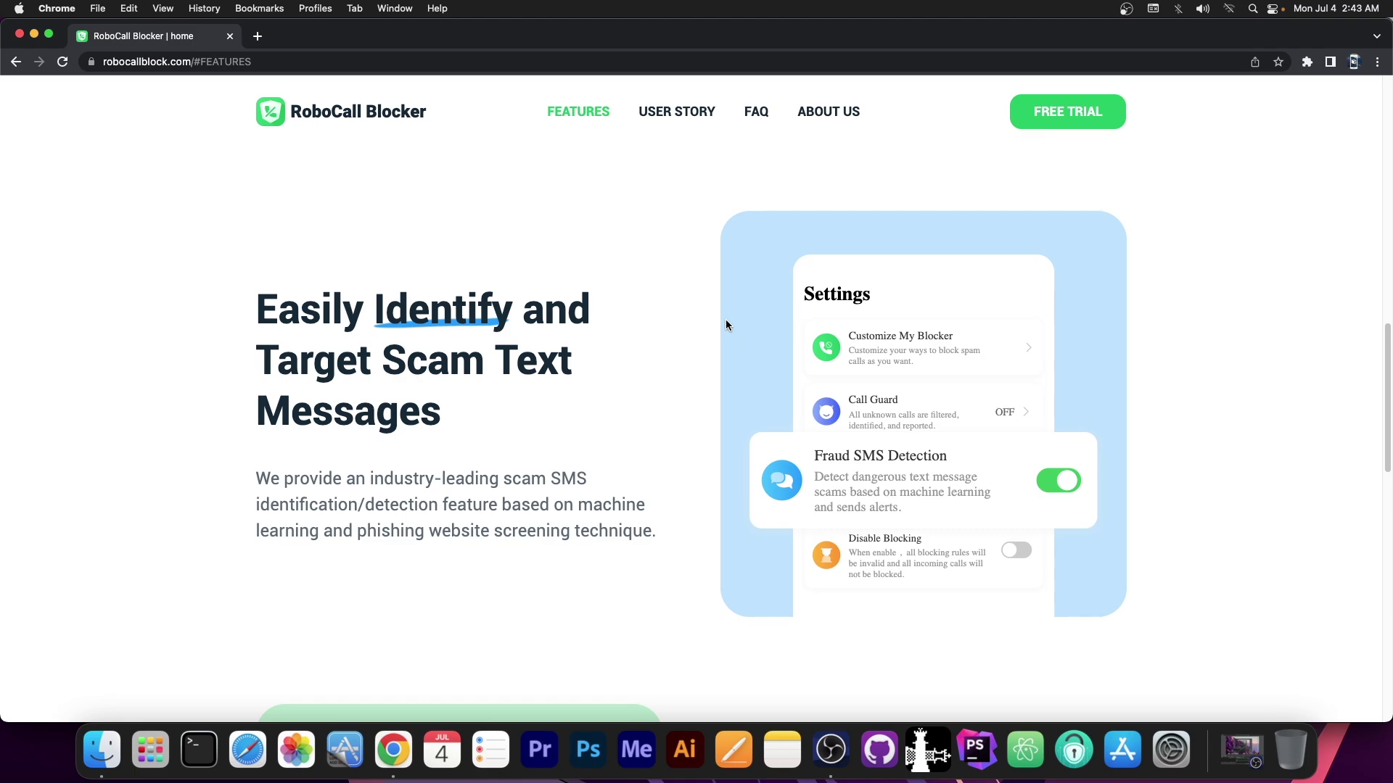
pyautogui.scroll(-10, 704, 314)
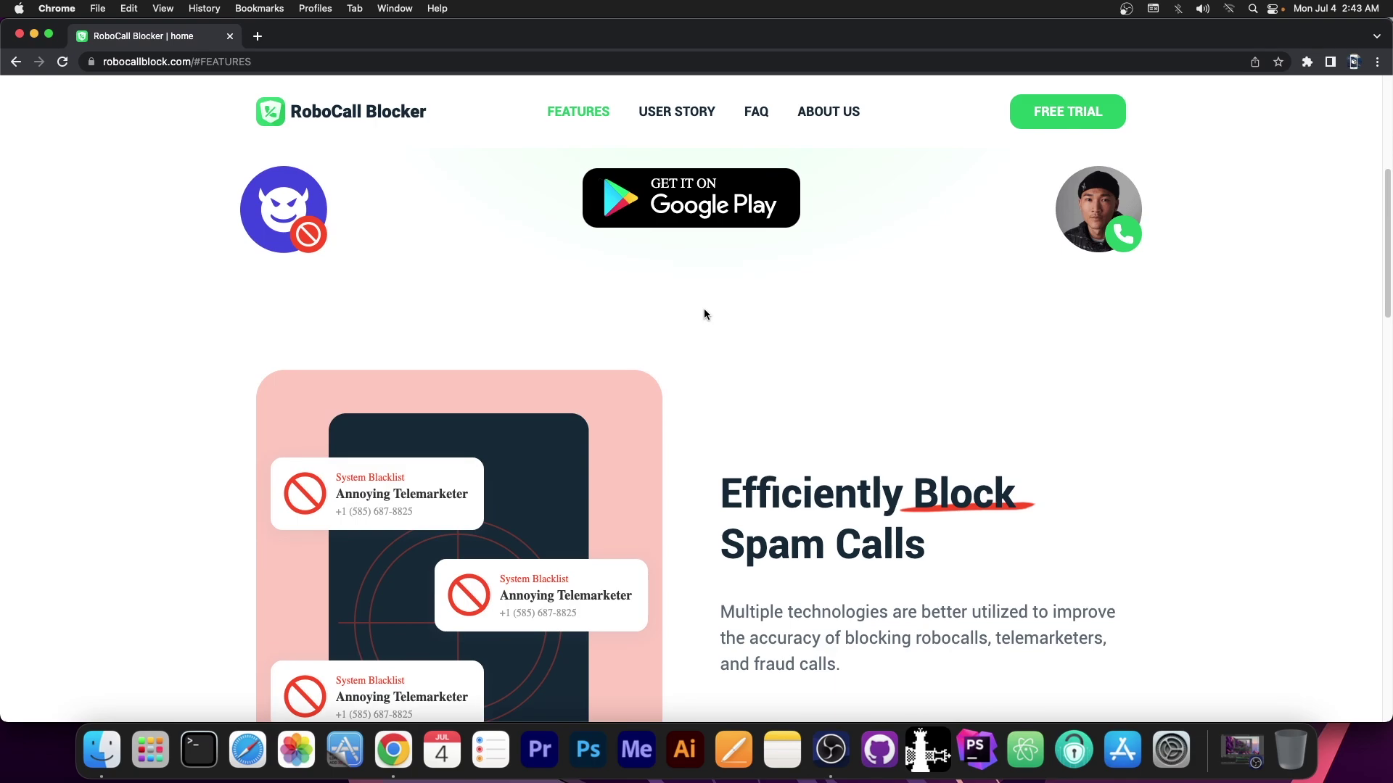
pyautogui.scroll(5, 704, 313)
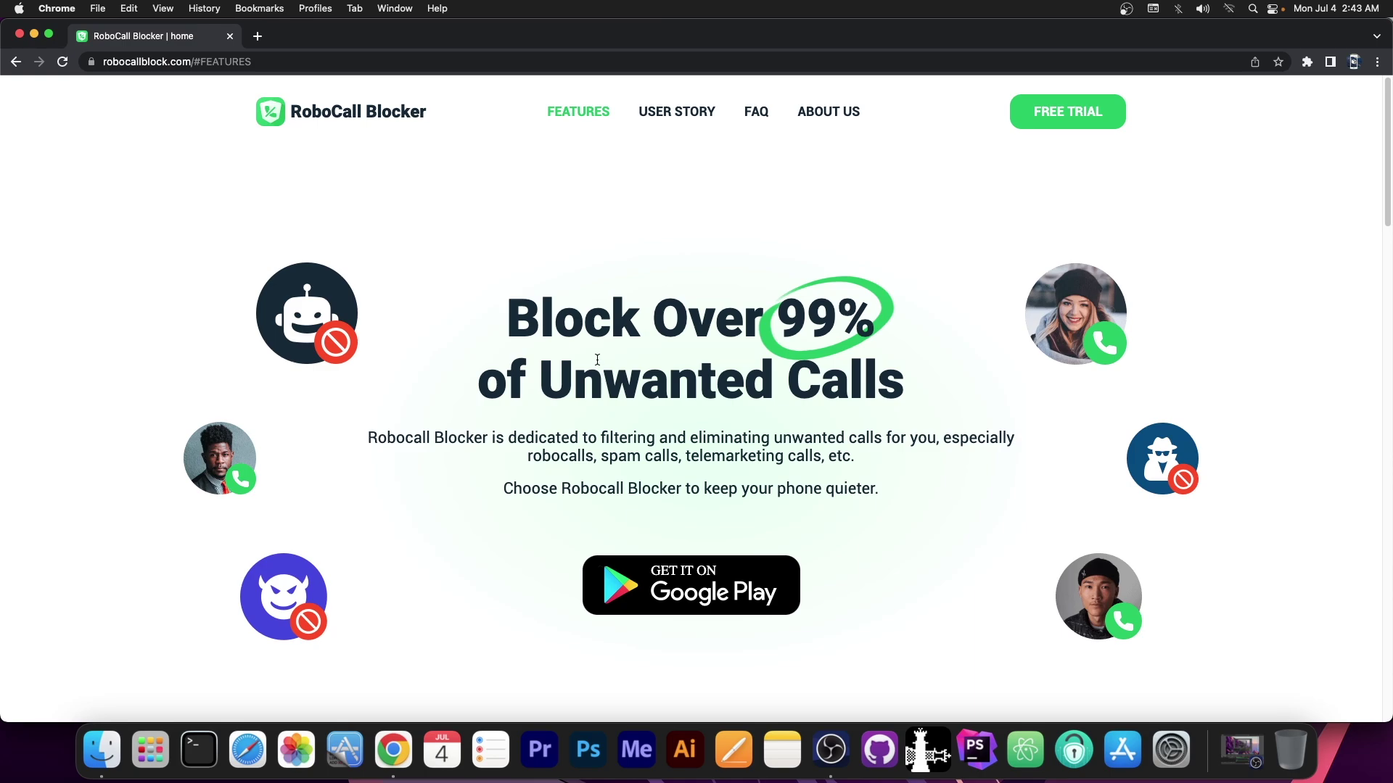
pyautogui.scroll(-5, 592, 347)
pyautogui.scroll(-5, 592, 346)
pyautogui.scroll(10, 594, 341)
pyautogui.scroll(-10, 593, 340)
pyautogui.scroll(-2, 596, 329)
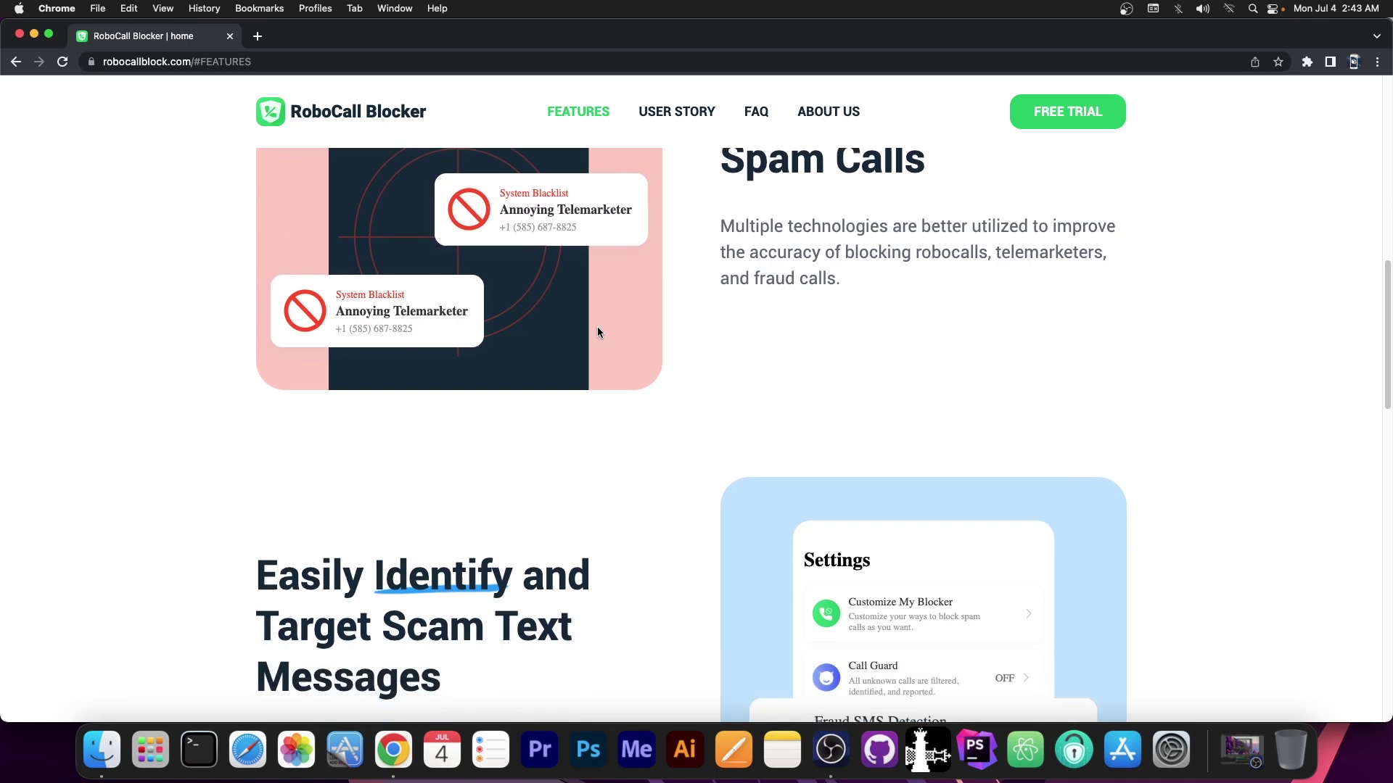
pyautogui.scroll(-2, 597, 329)
pyautogui.scroll(-5, 600, 315)
pyautogui.scroll(-10, 129, 137)
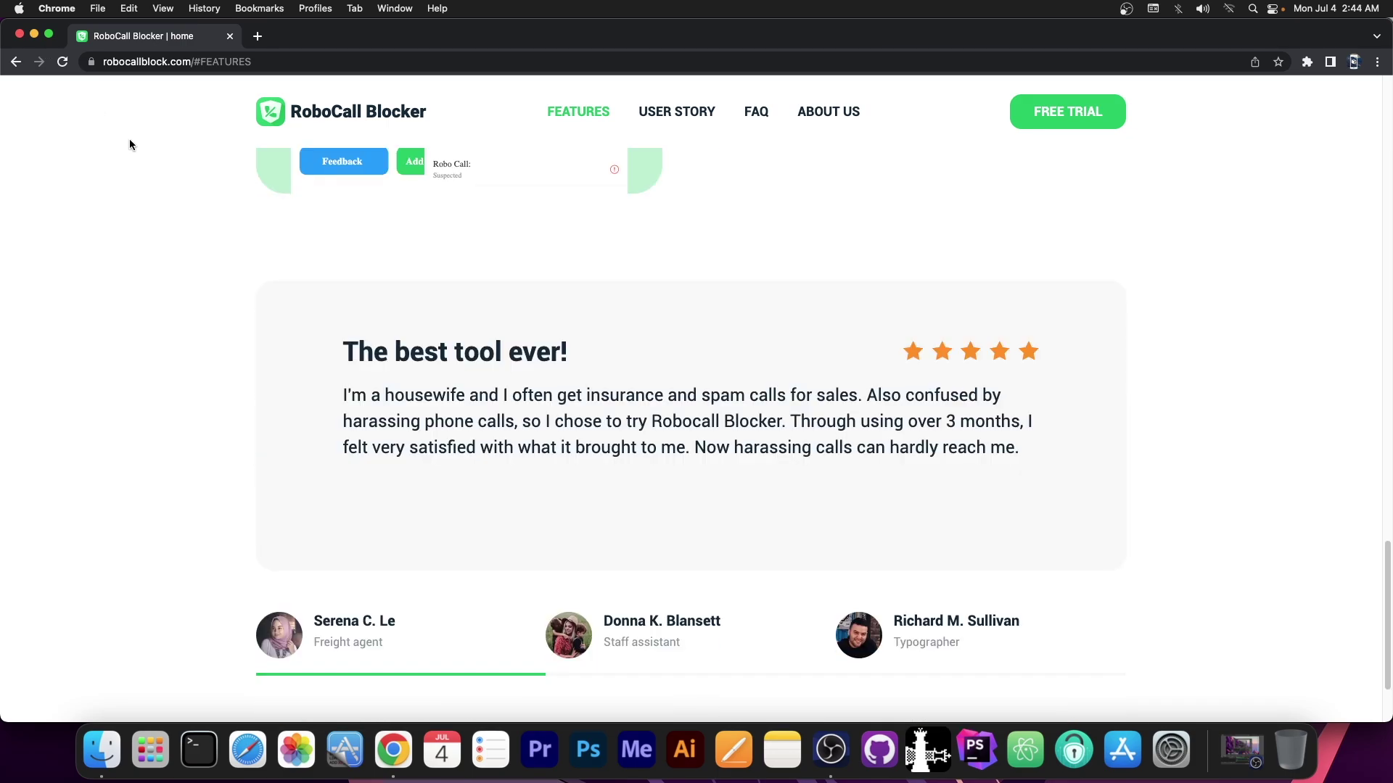
pyautogui.scroll(10, 129, 138)
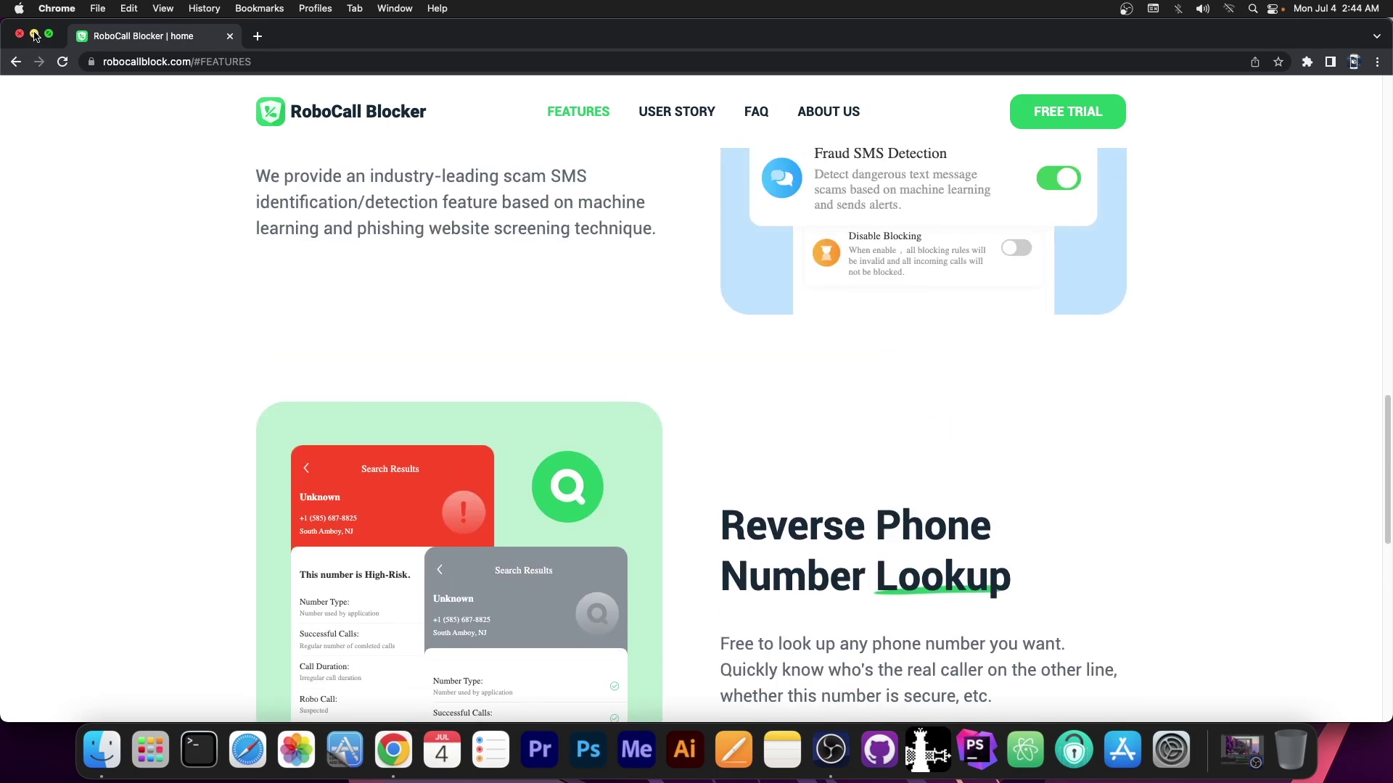
# Step: Minimize Chrome, browse the Android home screen pages and launch the Play Store
pyautogui.click(34, 34)
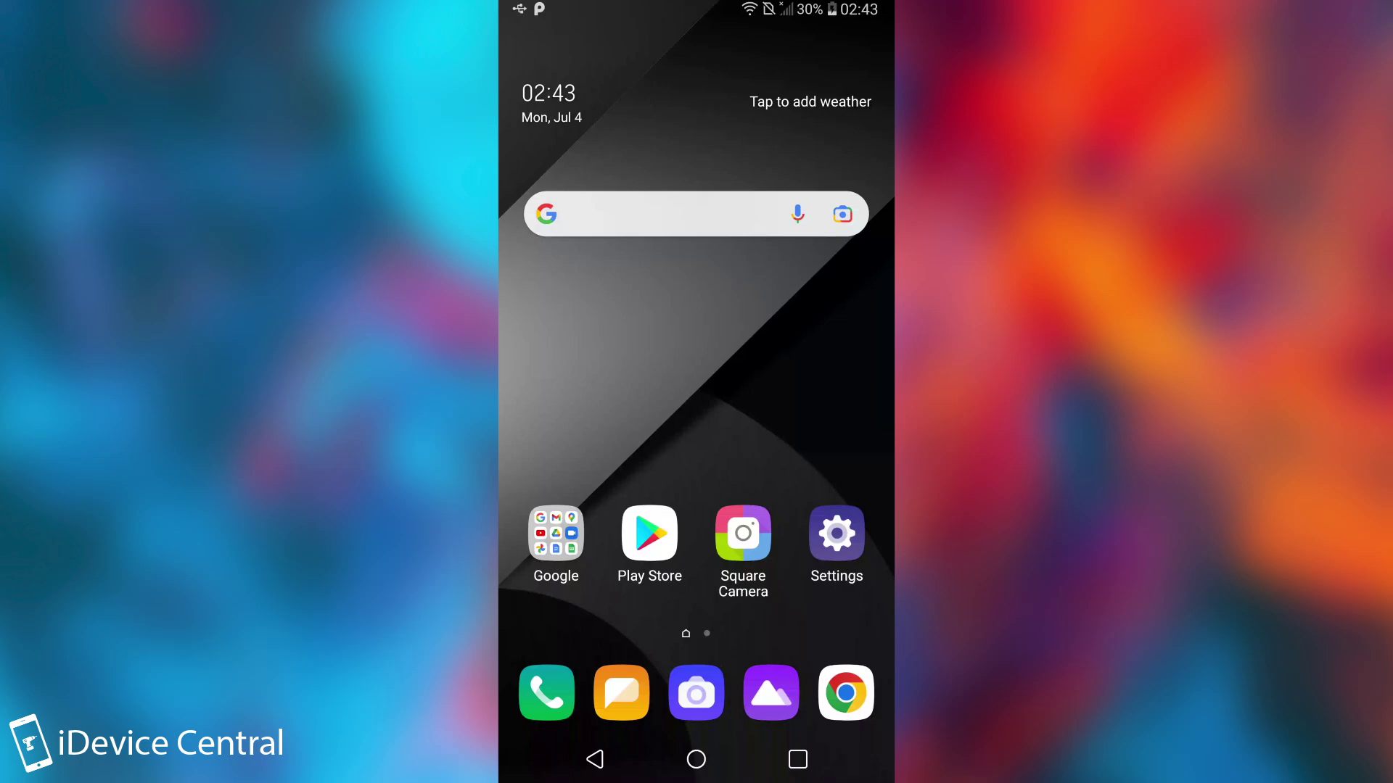
pyautogui.moveTo(798, 363)
pyautogui.mouseDown()
pyautogui.moveTo(580, 362)
pyautogui.moveTo(798, 363)
pyautogui.mouseUp()
pyautogui.moveTo(798, 362)
pyautogui.mouseDown()
pyautogui.moveTo(580, 363)
pyautogui.moveTo(798, 362)
pyautogui.mouseUp()
pyautogui.click(649, 533)
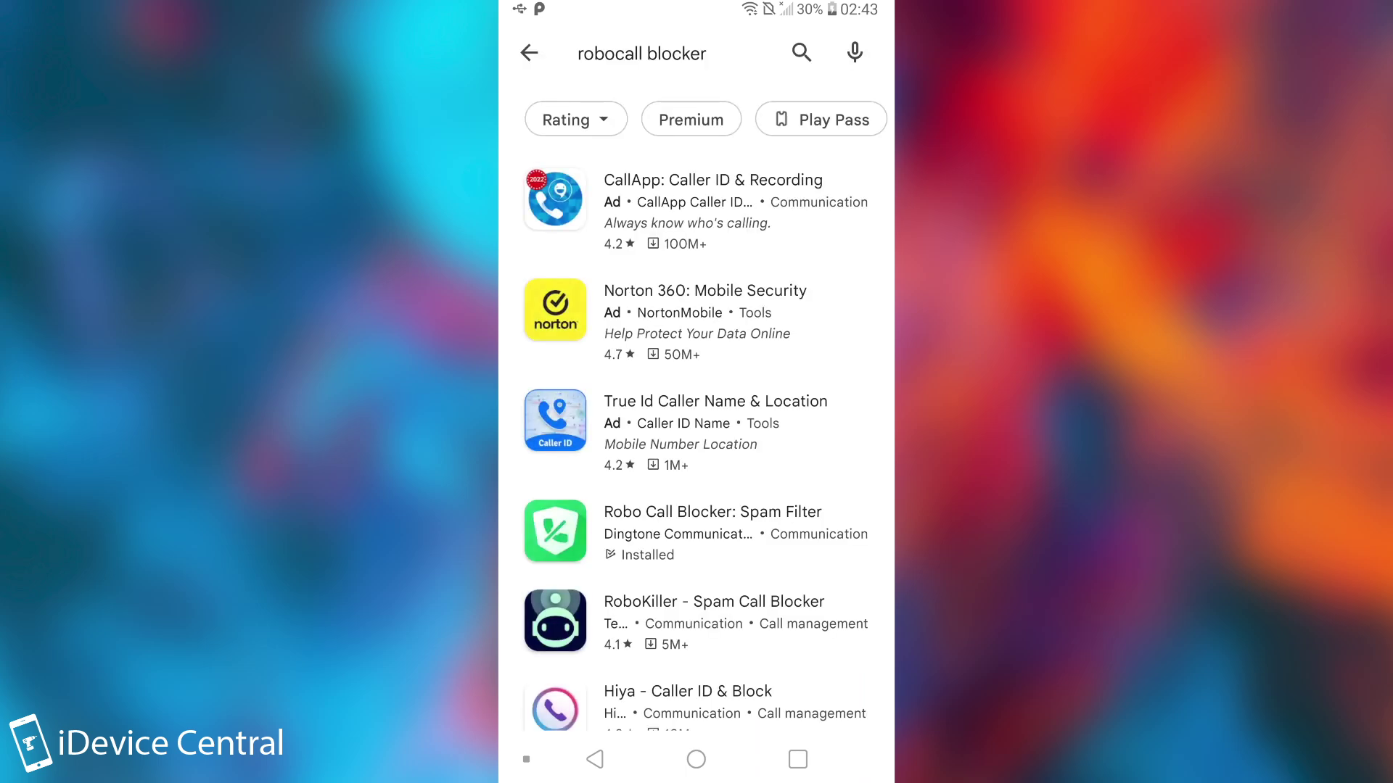
# Step: Update Robo Call Blocker: Spam Filter from its store page, read What's new, then go home
pyautogui.click(696, 532)
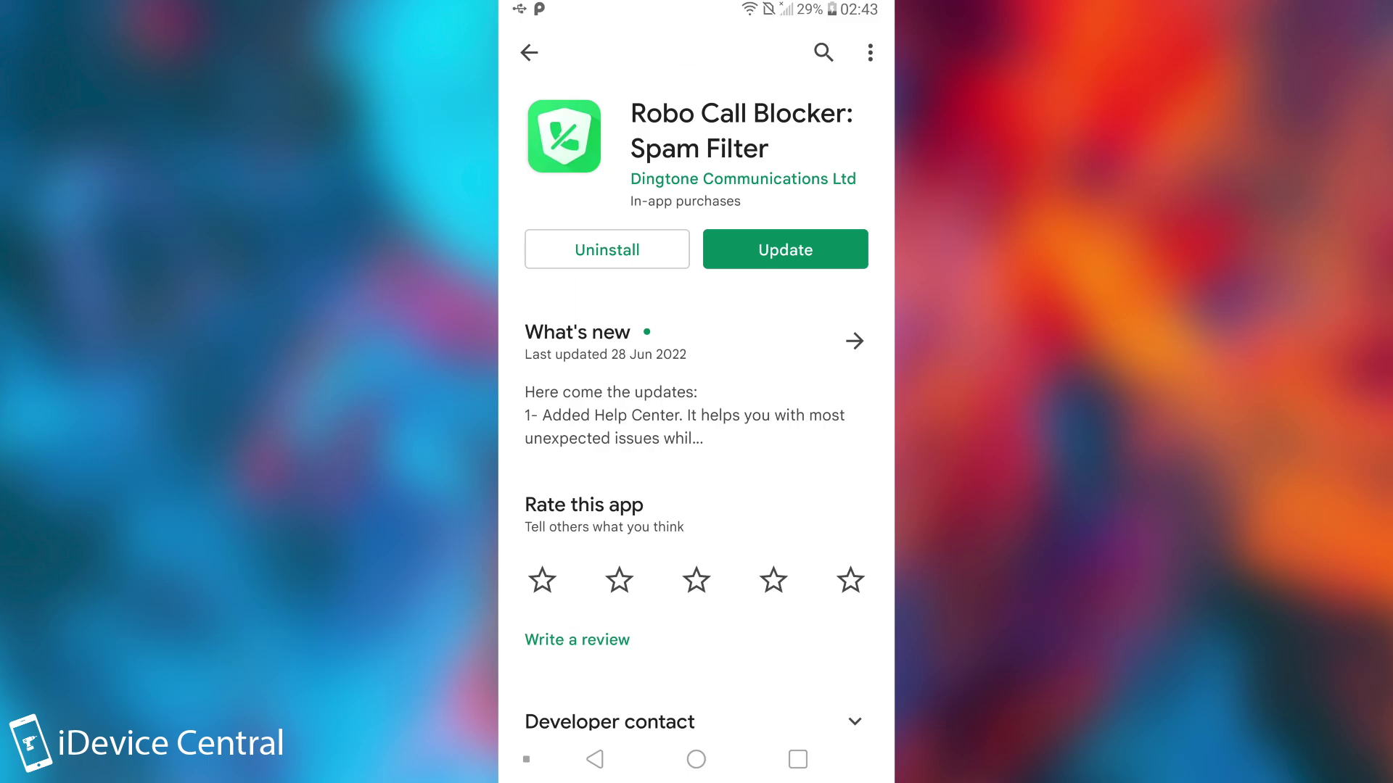
pyautogui.click(785, 248)
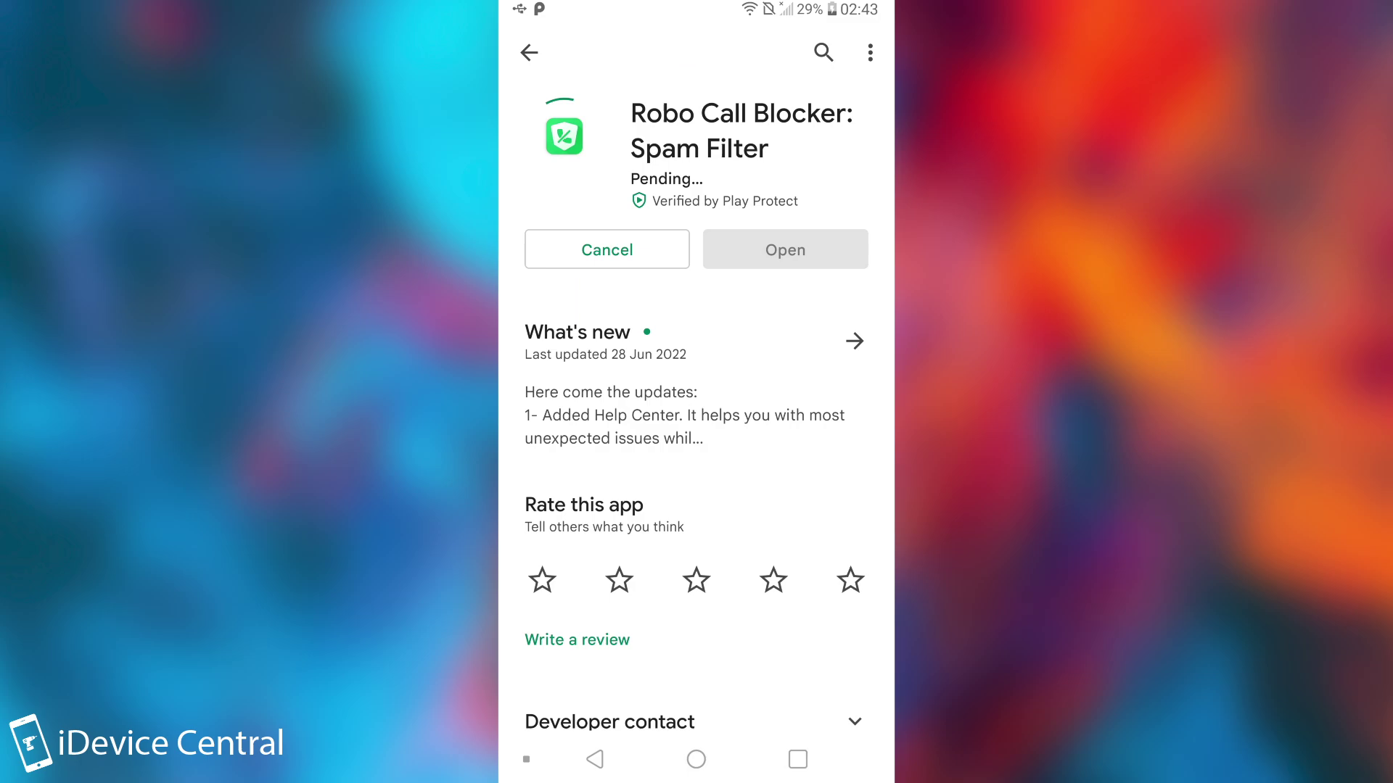
pyautogui.click(854, 341)
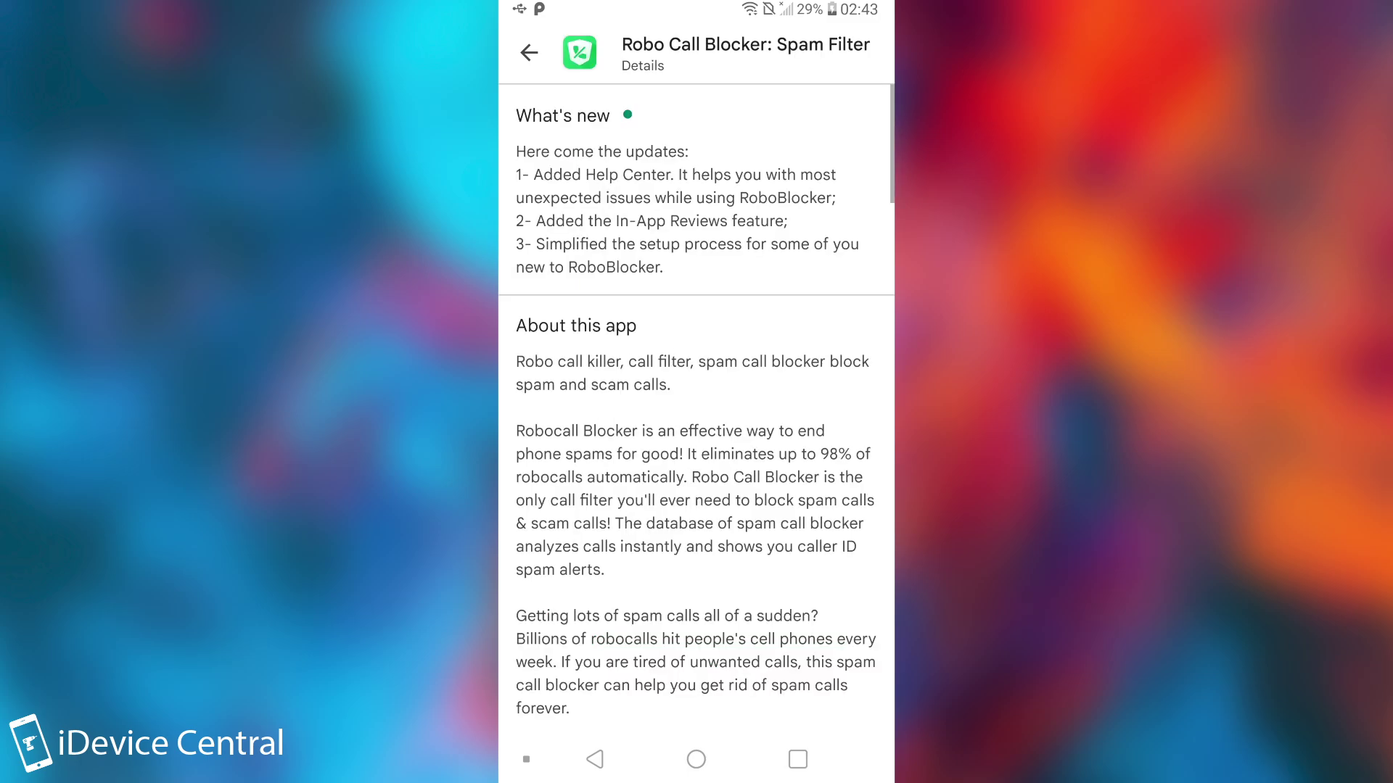
pyautogui.scroll(-3, 697, 412)
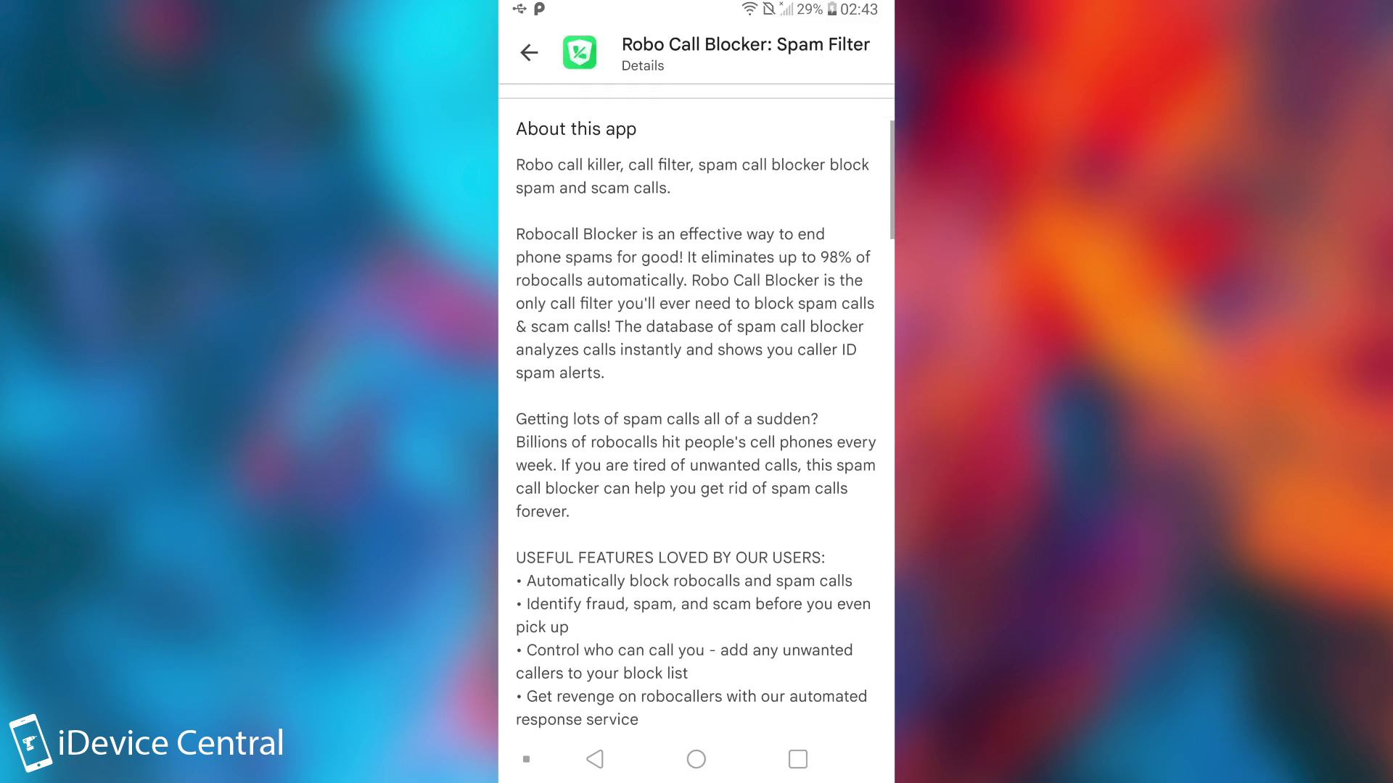
pyautogui.scroll(-3, 696, 404)
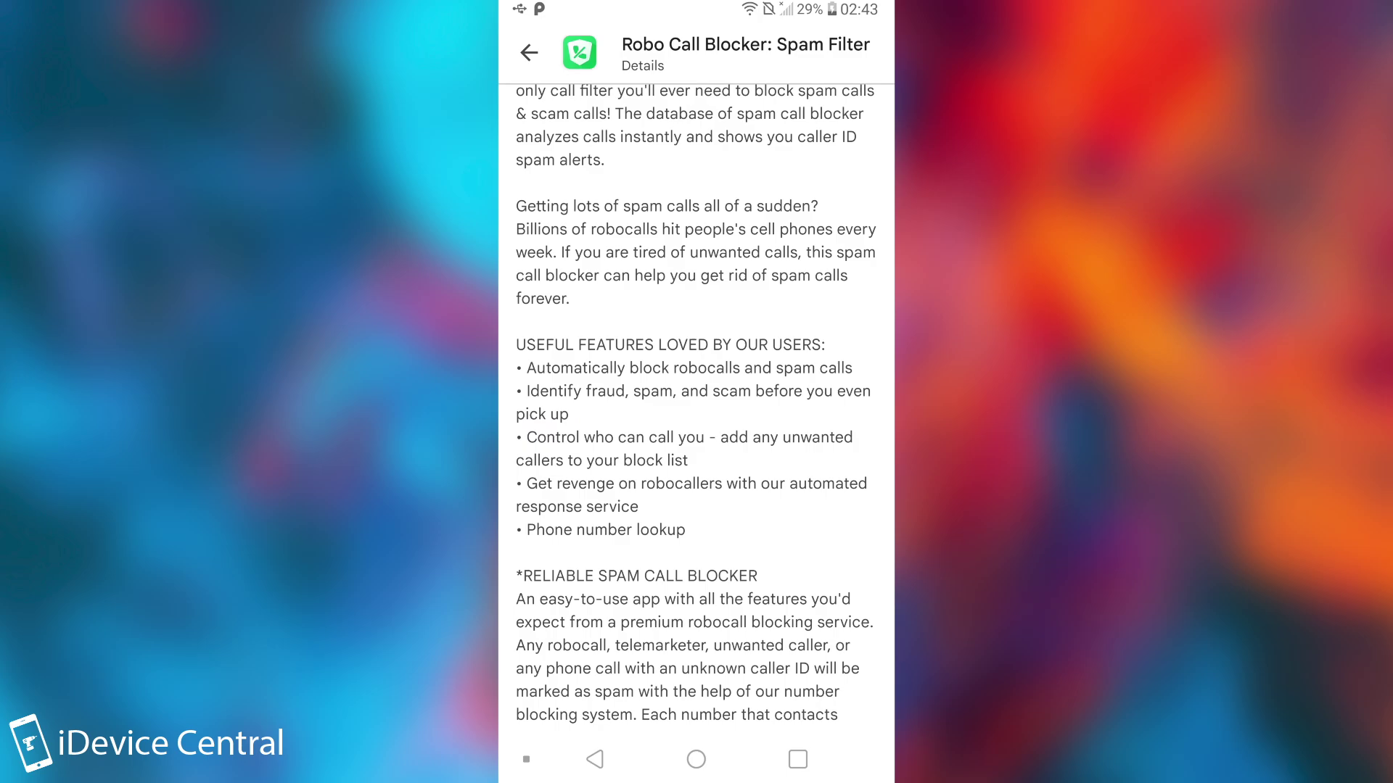
pyautogui.press('Escape')
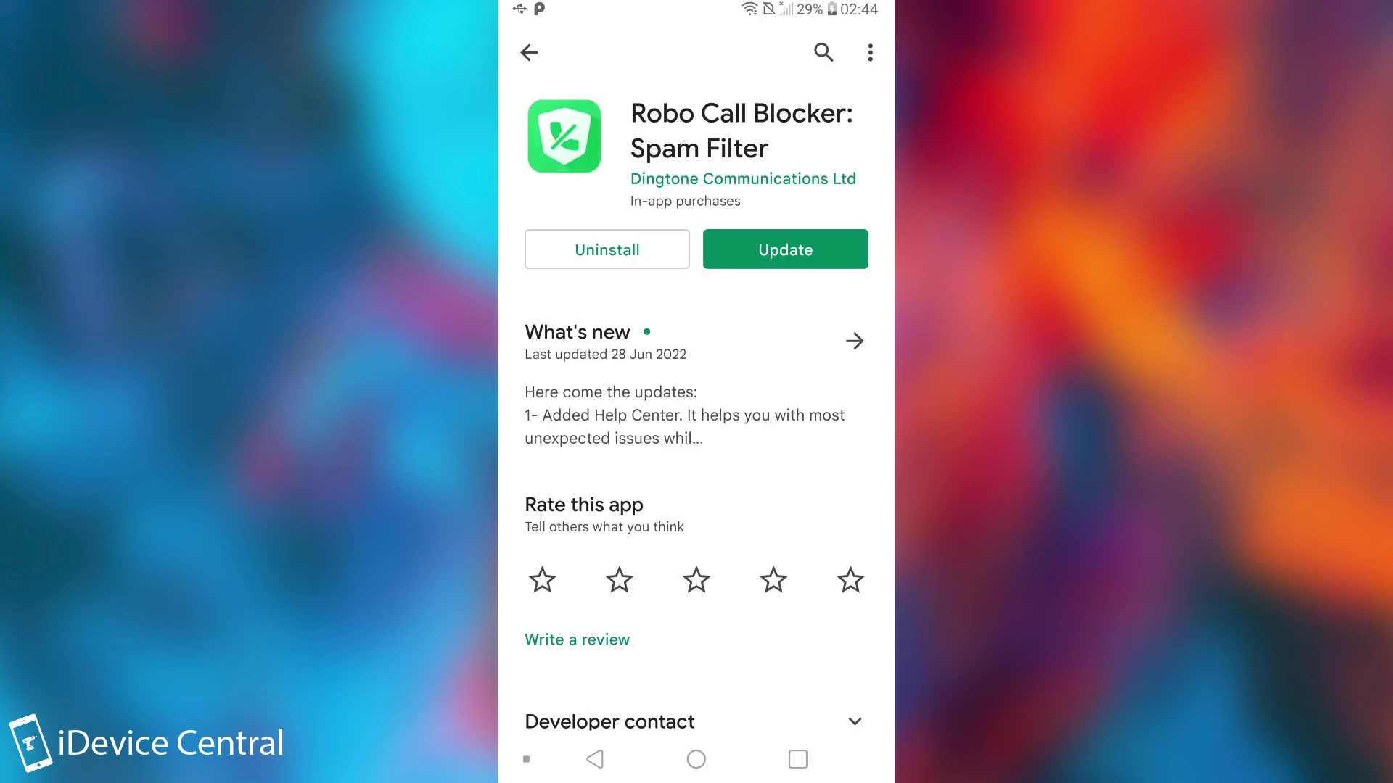
pyautogui.click(695, 760)
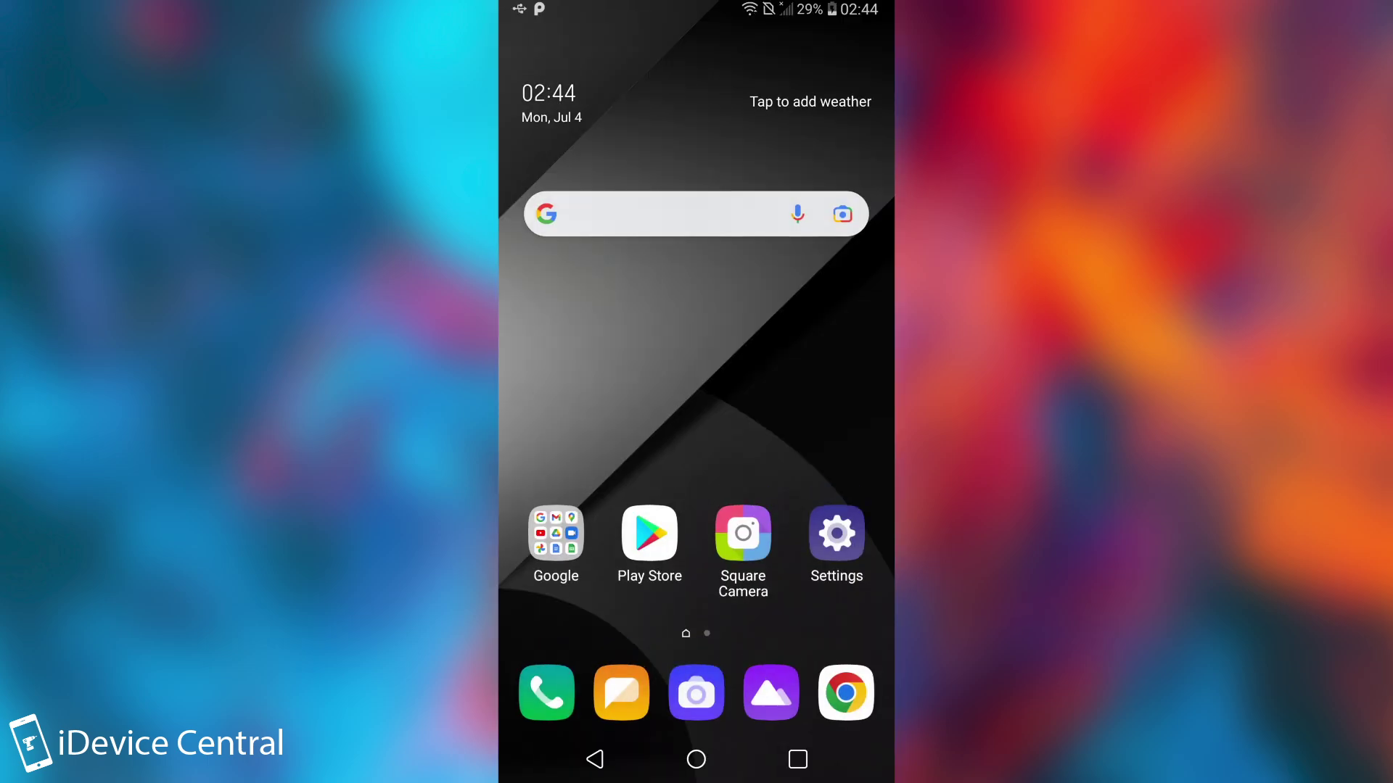
# Step: Launch RoboBlocker from the next home page and browse its dashboard's Explore cards
pyautogui.moveTo(798, 392); pyautogui.dragTo(629, 392)
pyautogui.click(649, 193)
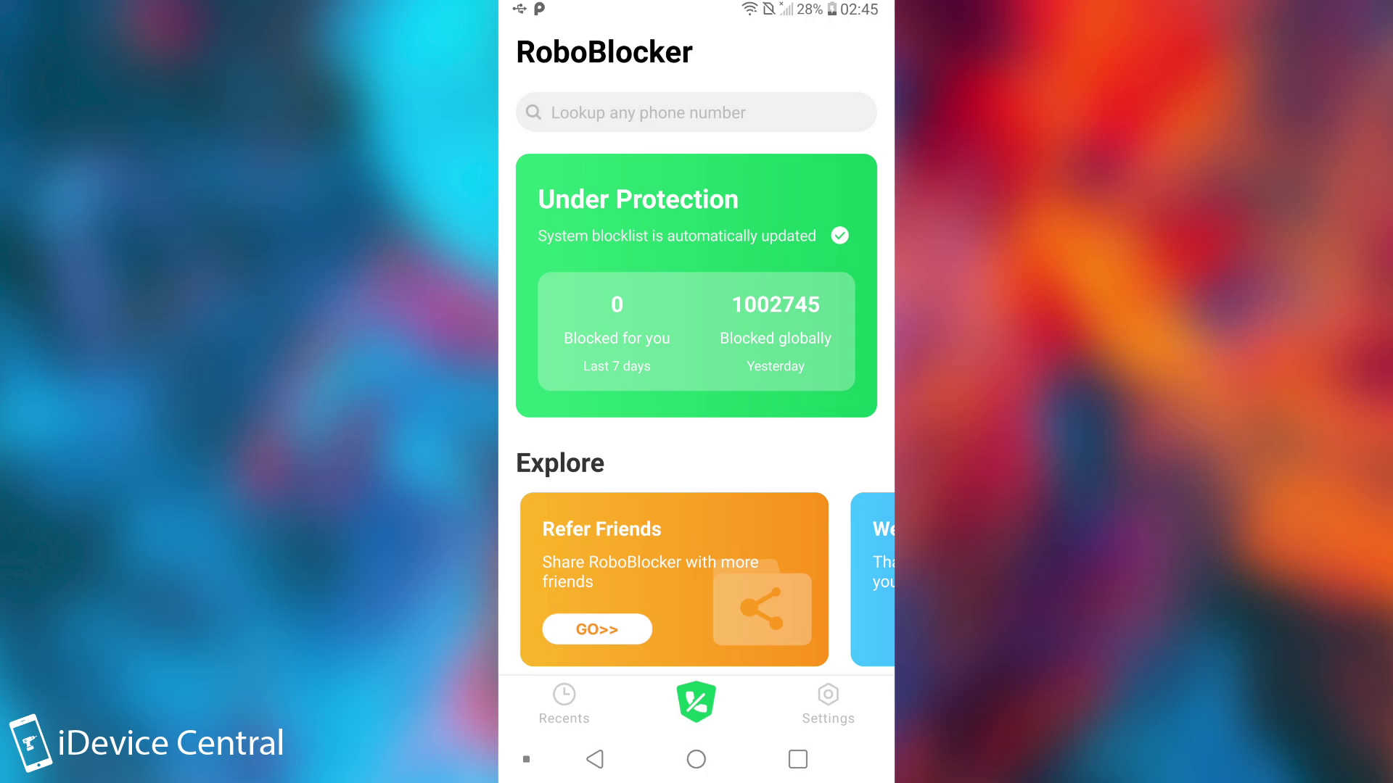
pyautogui.scroll(-2, 696, 392)
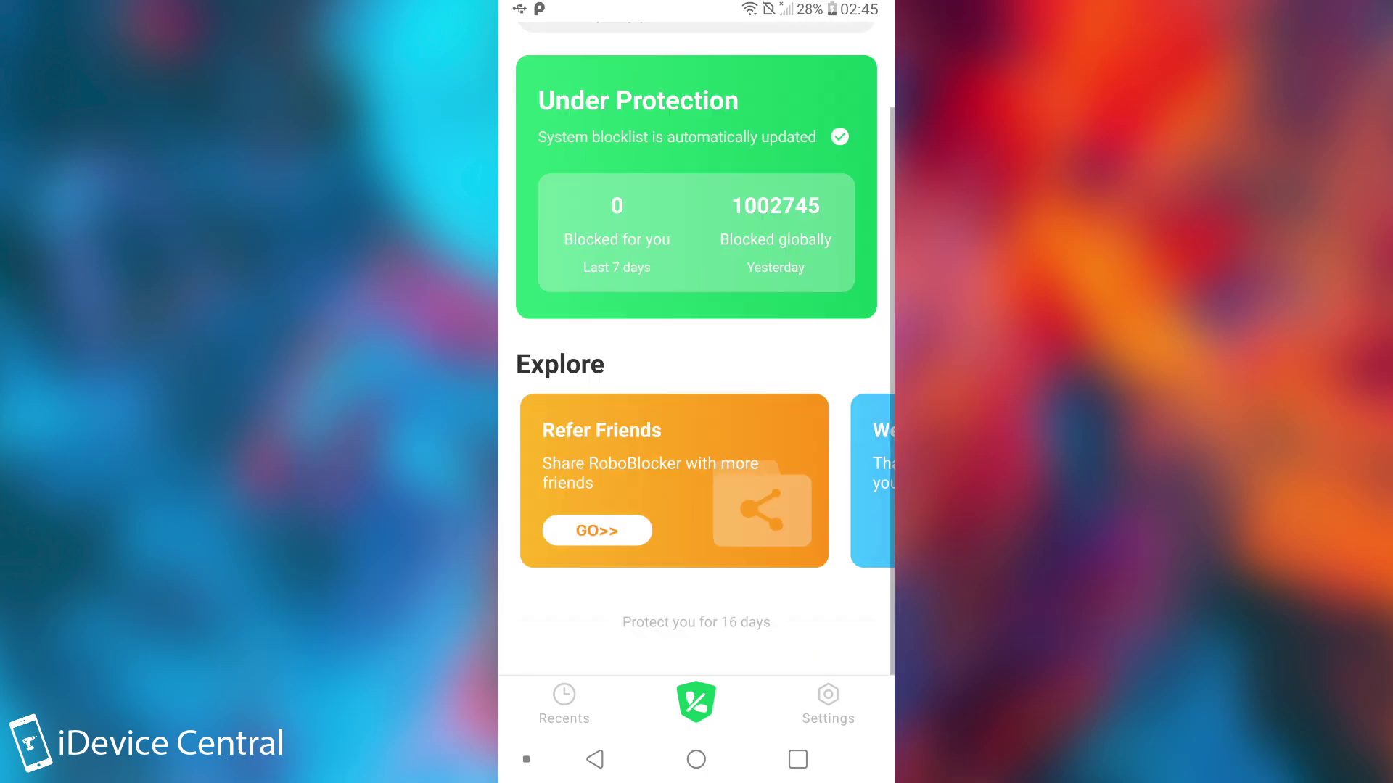
pyautogui.hscroll(3, 696, 481)
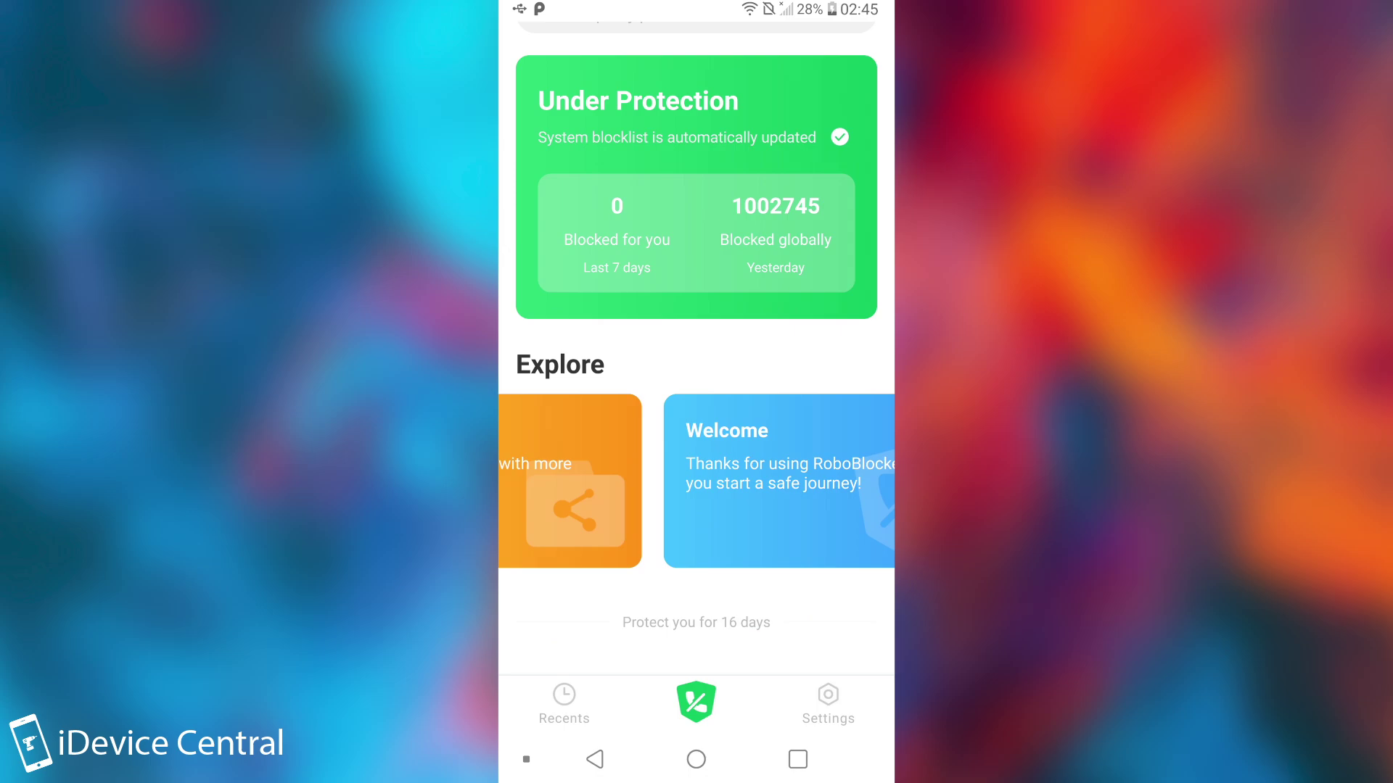
pyautogui.scroll(2, 696, 391)
pyautogui.scroll(-2, 696, 391)
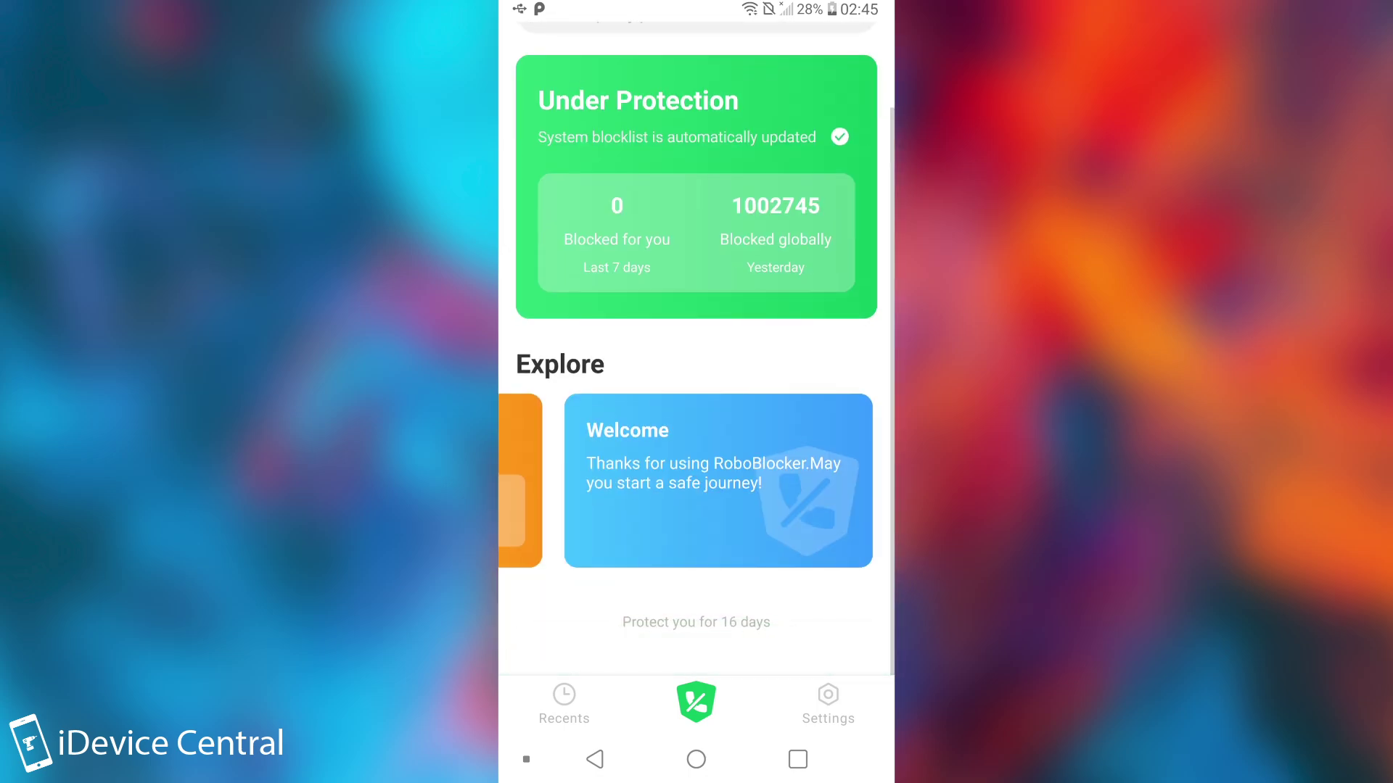
pyautogui.scroll(2, 696, 391)
pyautogui.hscroll(-3, 696, 580)
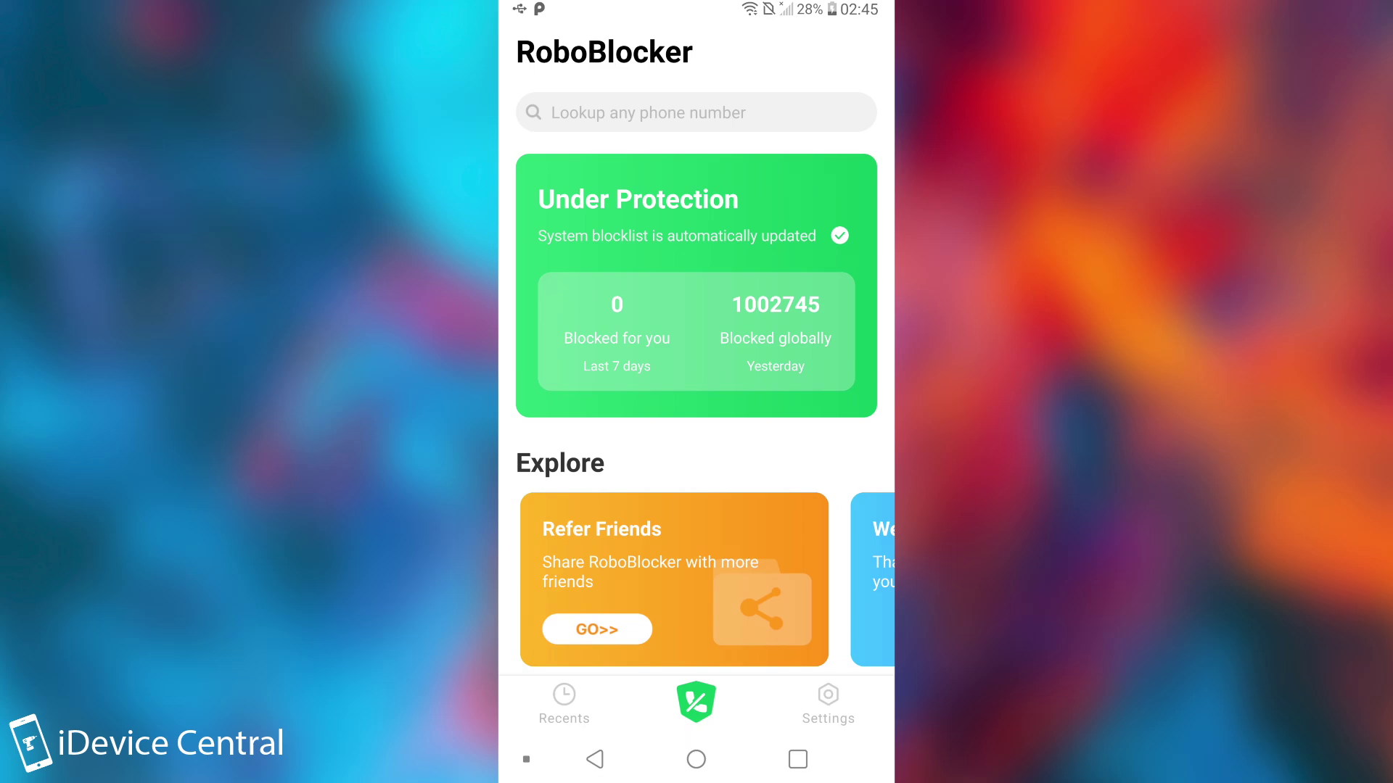
# Step: In Settings, open Customize My Blocker and switch on Block from VoIP Calls
pyautogui.click(828, 703)
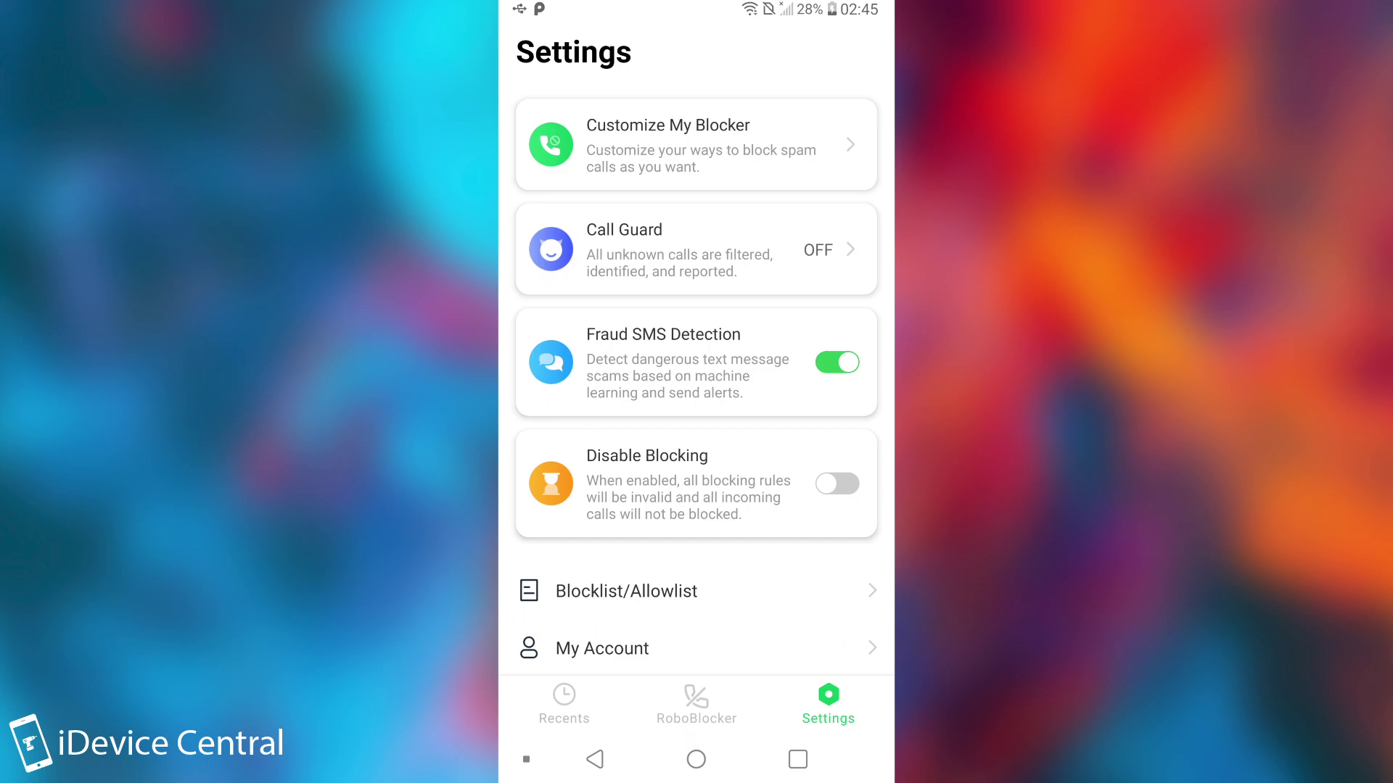
pyautogui.click(697, 145)
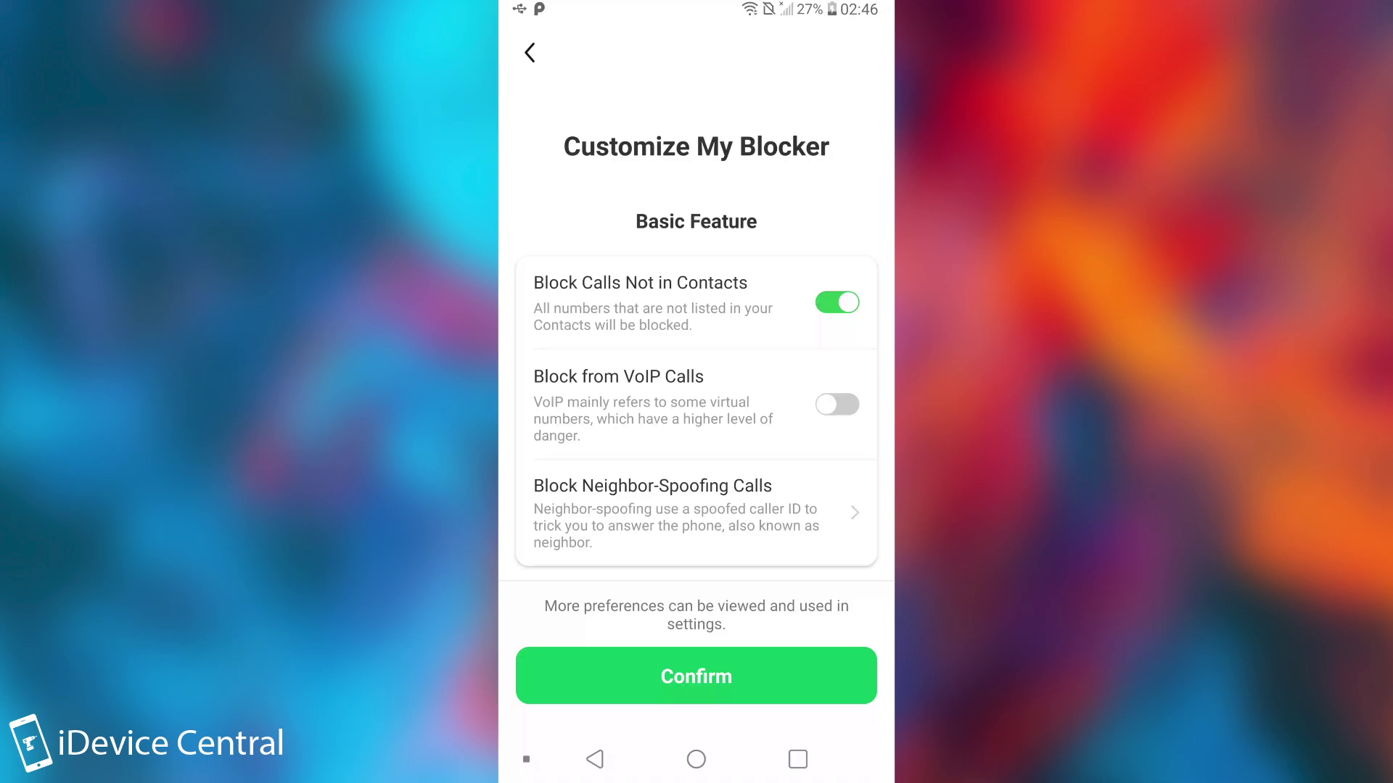
pyautogui.scroll(-2, 696, 326)
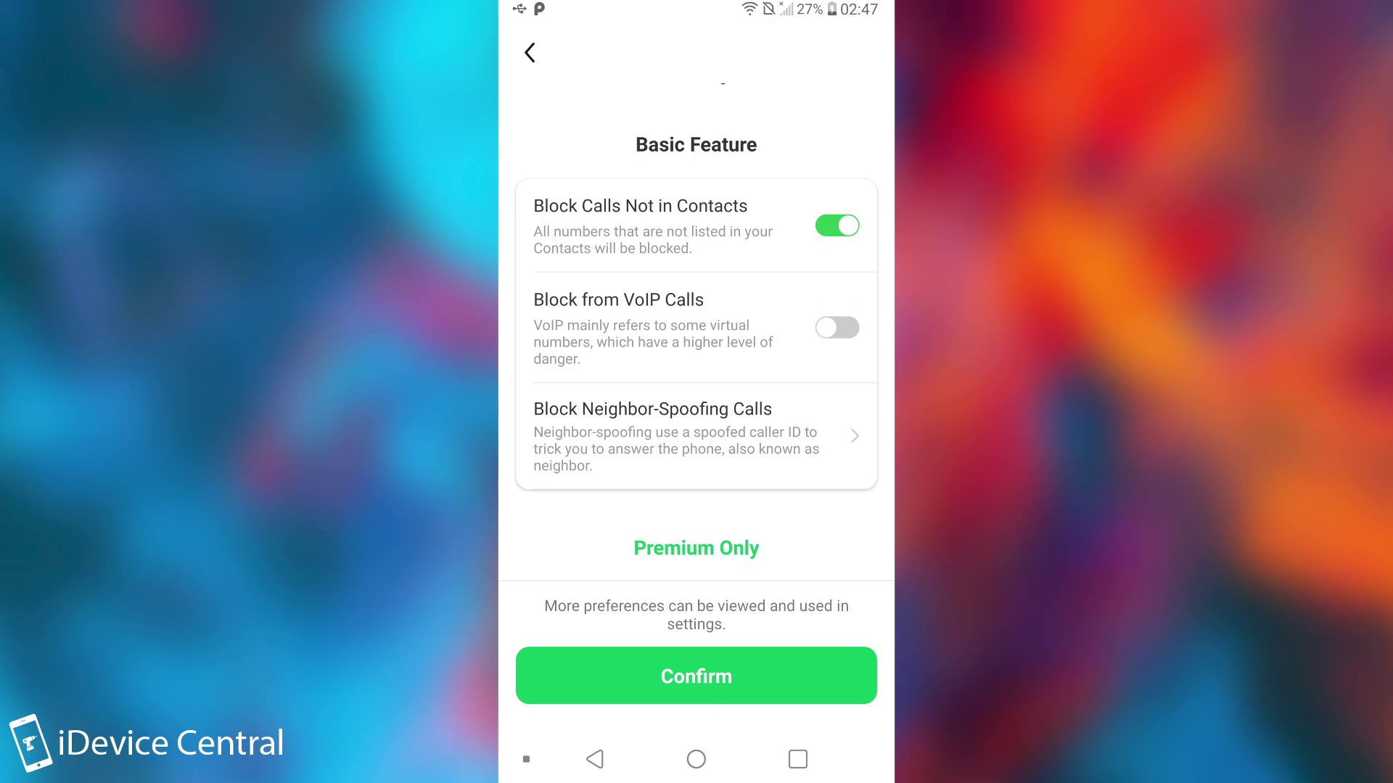
pyautogui.click(838, 327)
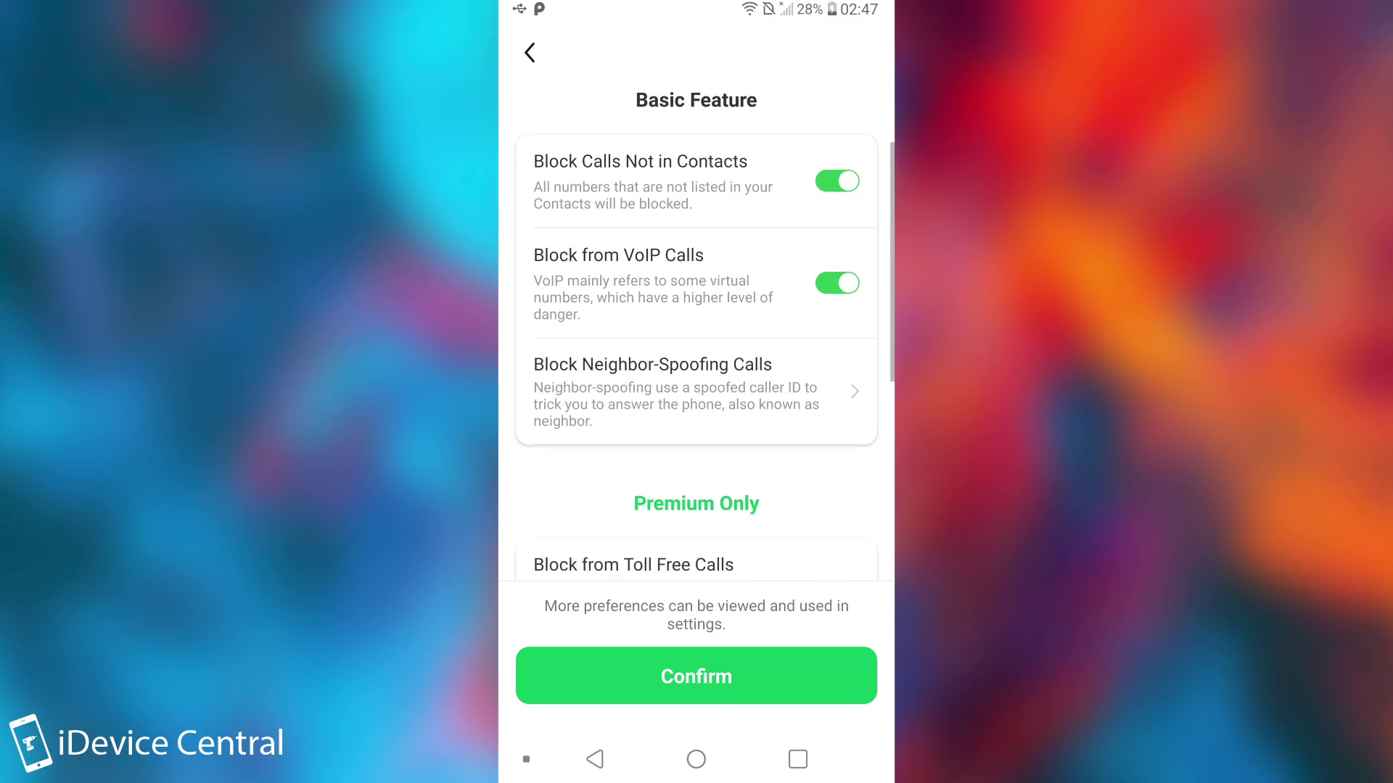
# Step: Look through the Premium blocking options and confirm the customisation
pyautogui.scroll(-6, 697, 334)
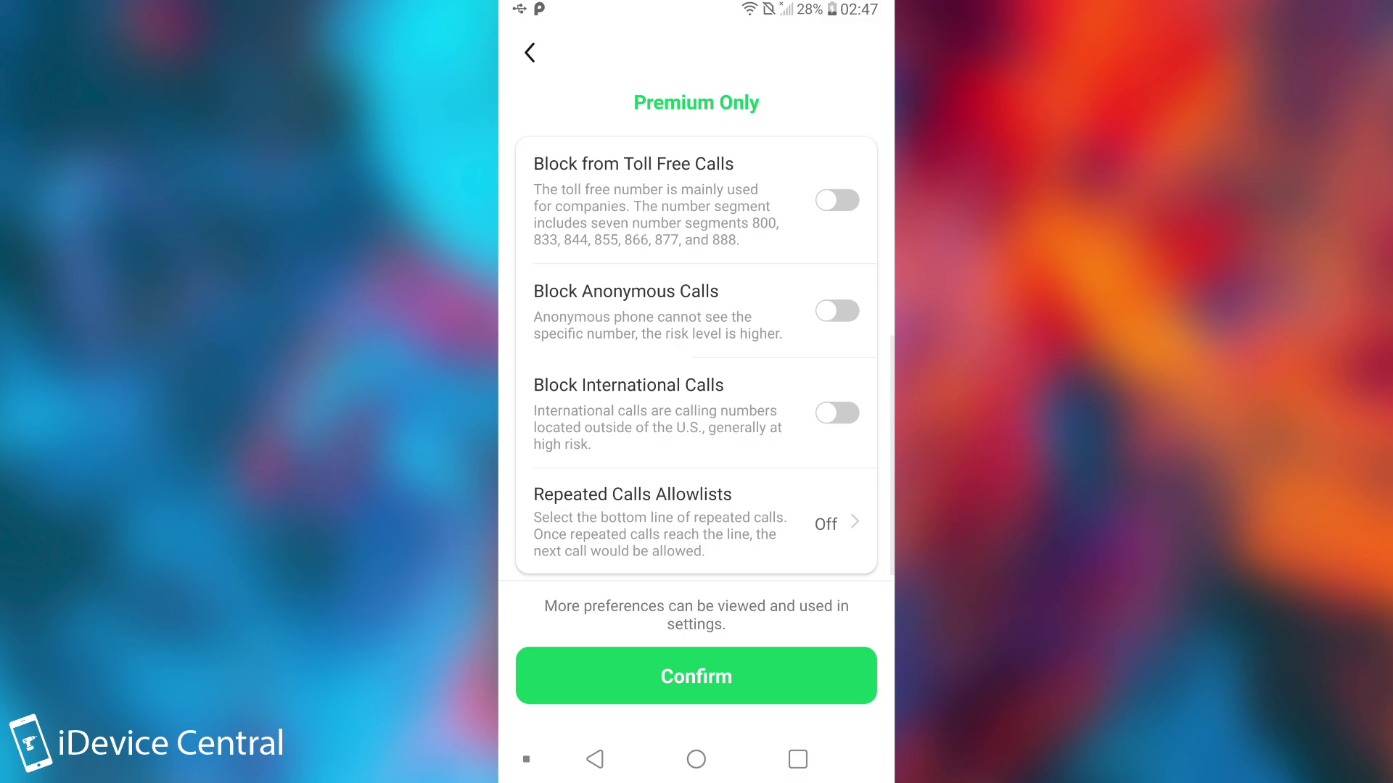
pyautogui.scroll(1, 697, 333)
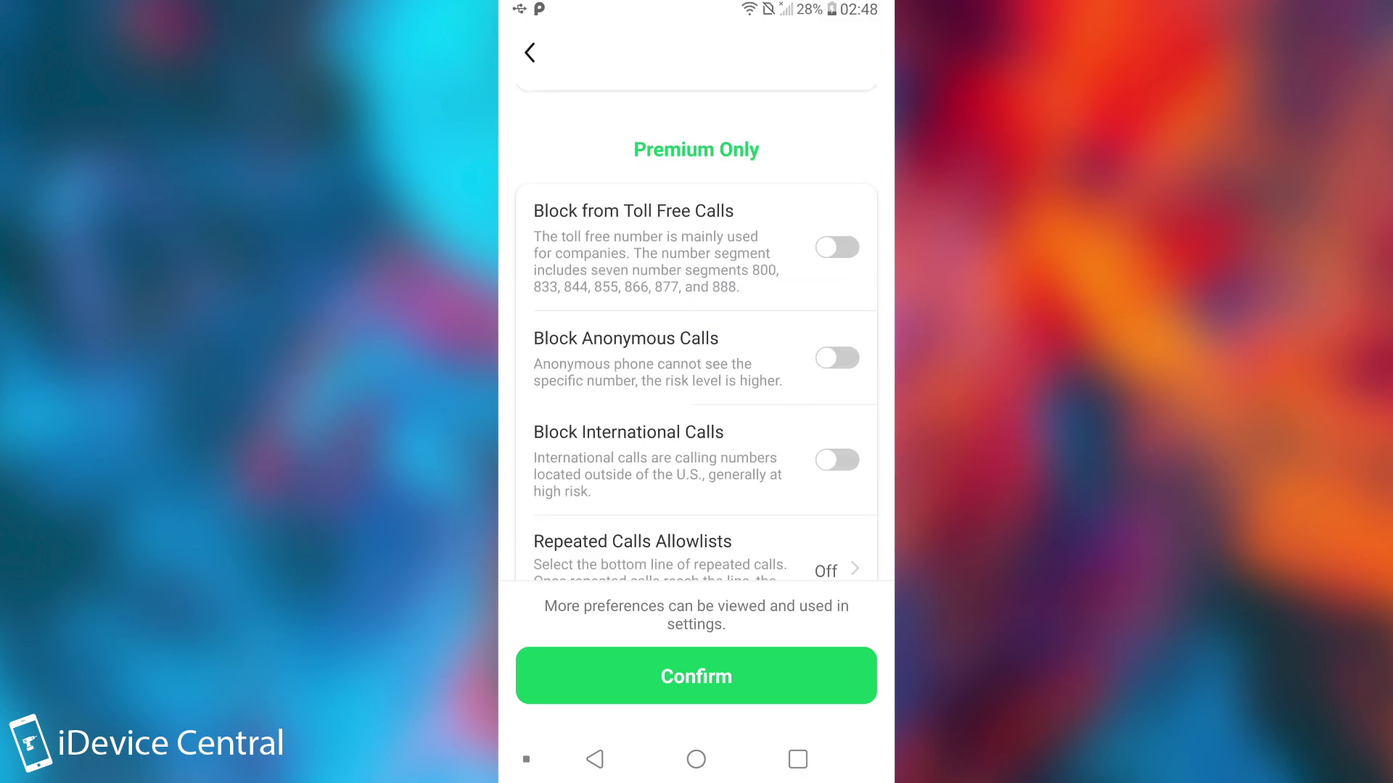
pyautogui.scroll(-1, 696, 333)
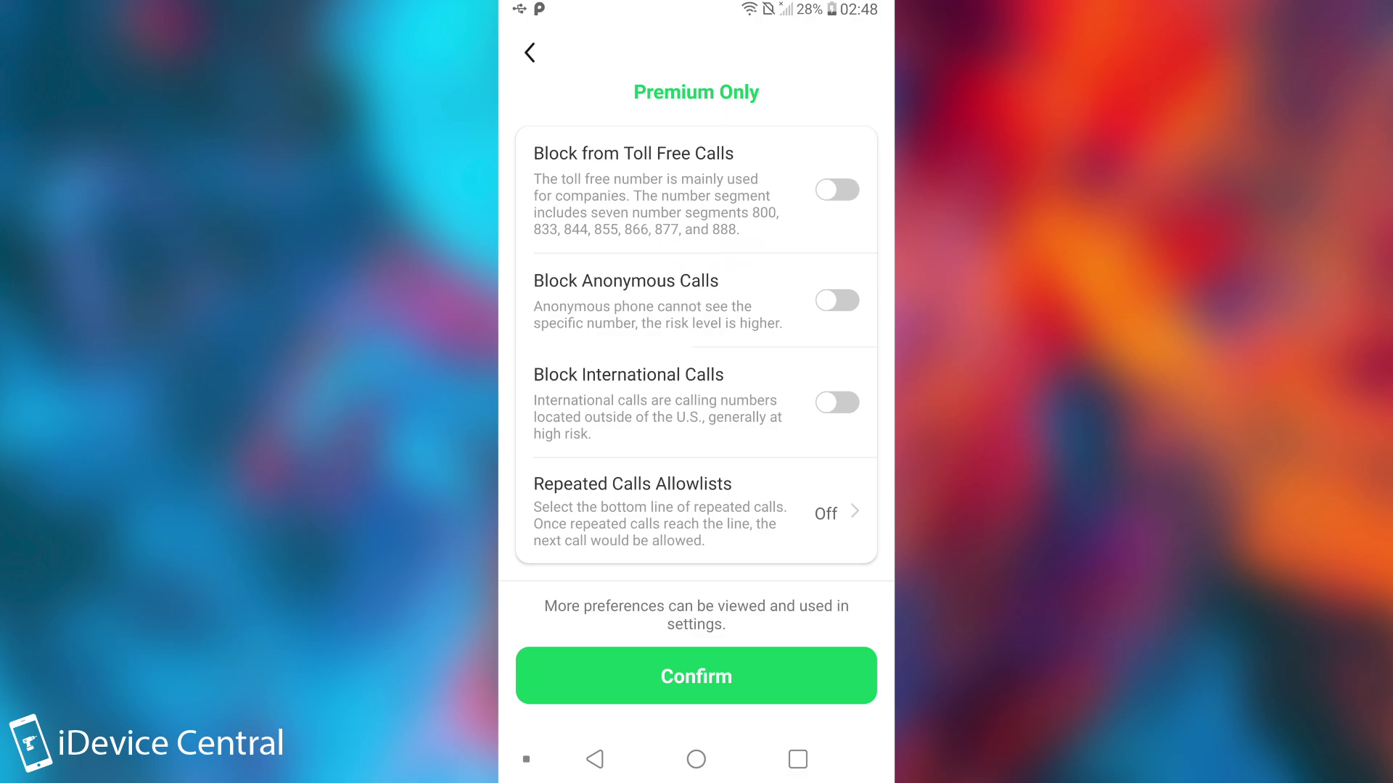
pyautogui.scroll(-1, 696, 348)
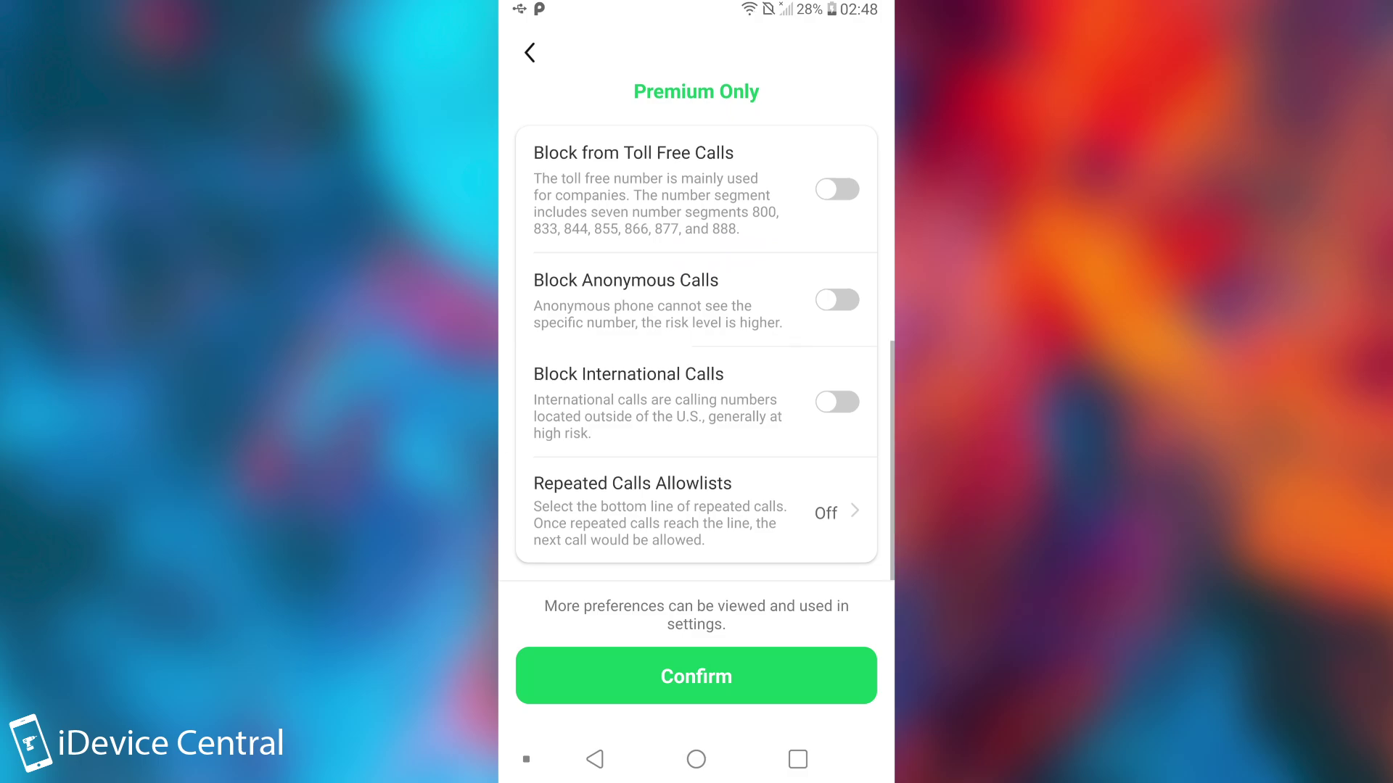
pyautogui.click(697, 676)
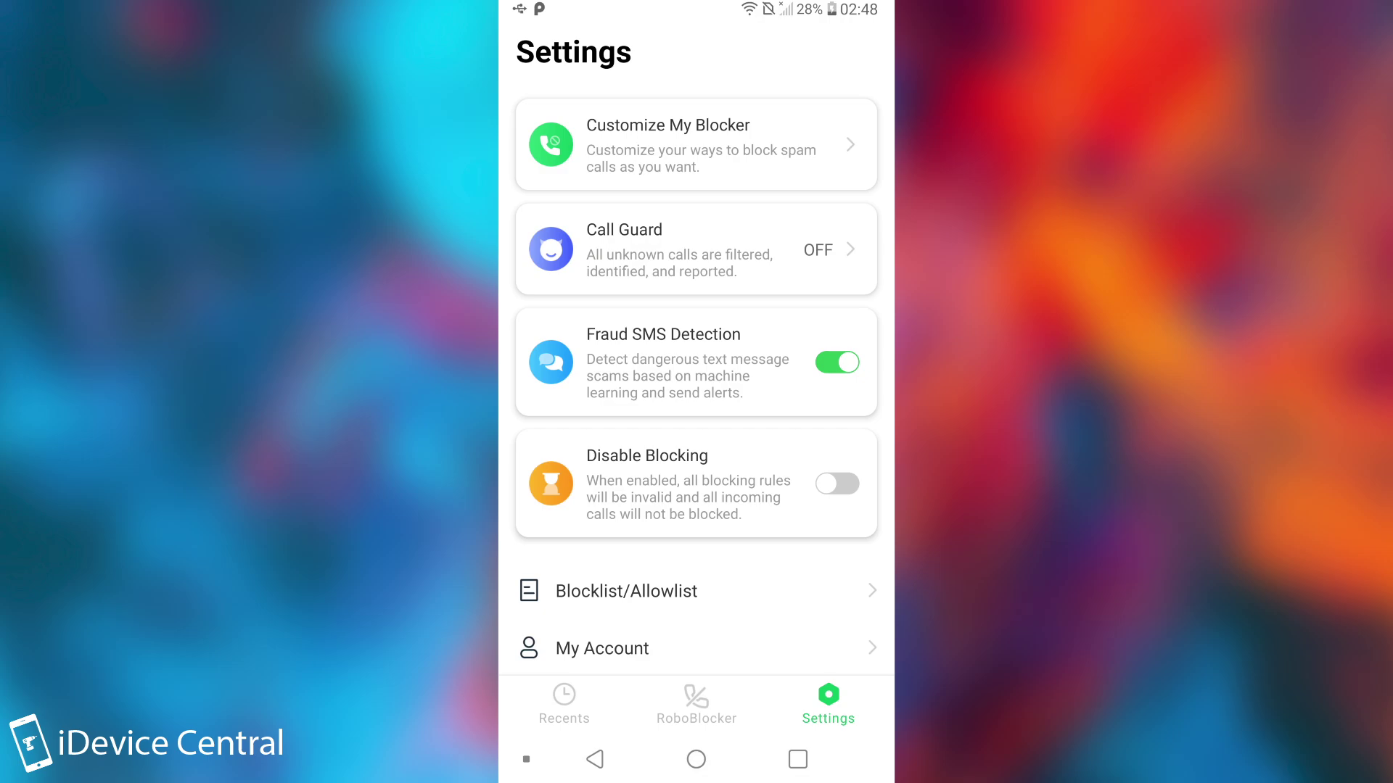
pyautogui.click(696, 249)
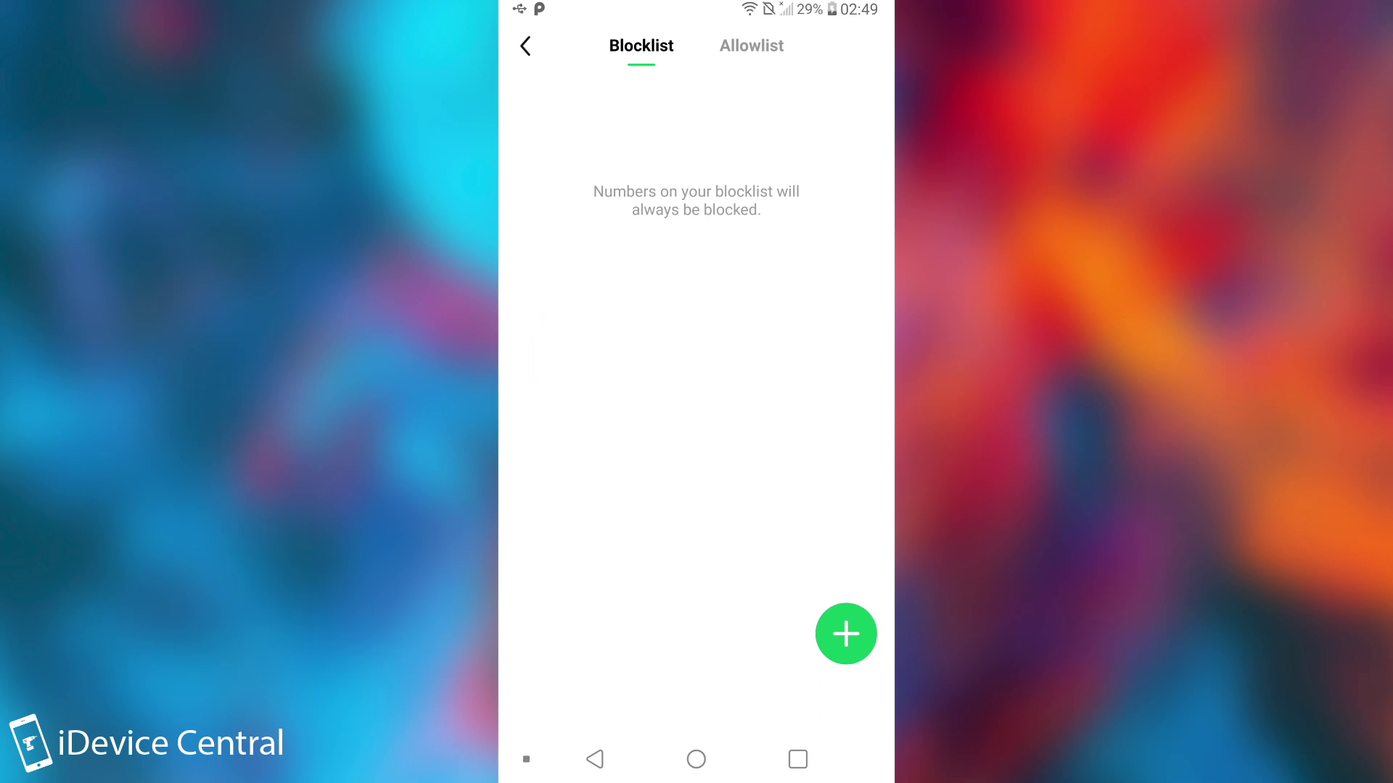
pyautogui.click(751, 45)
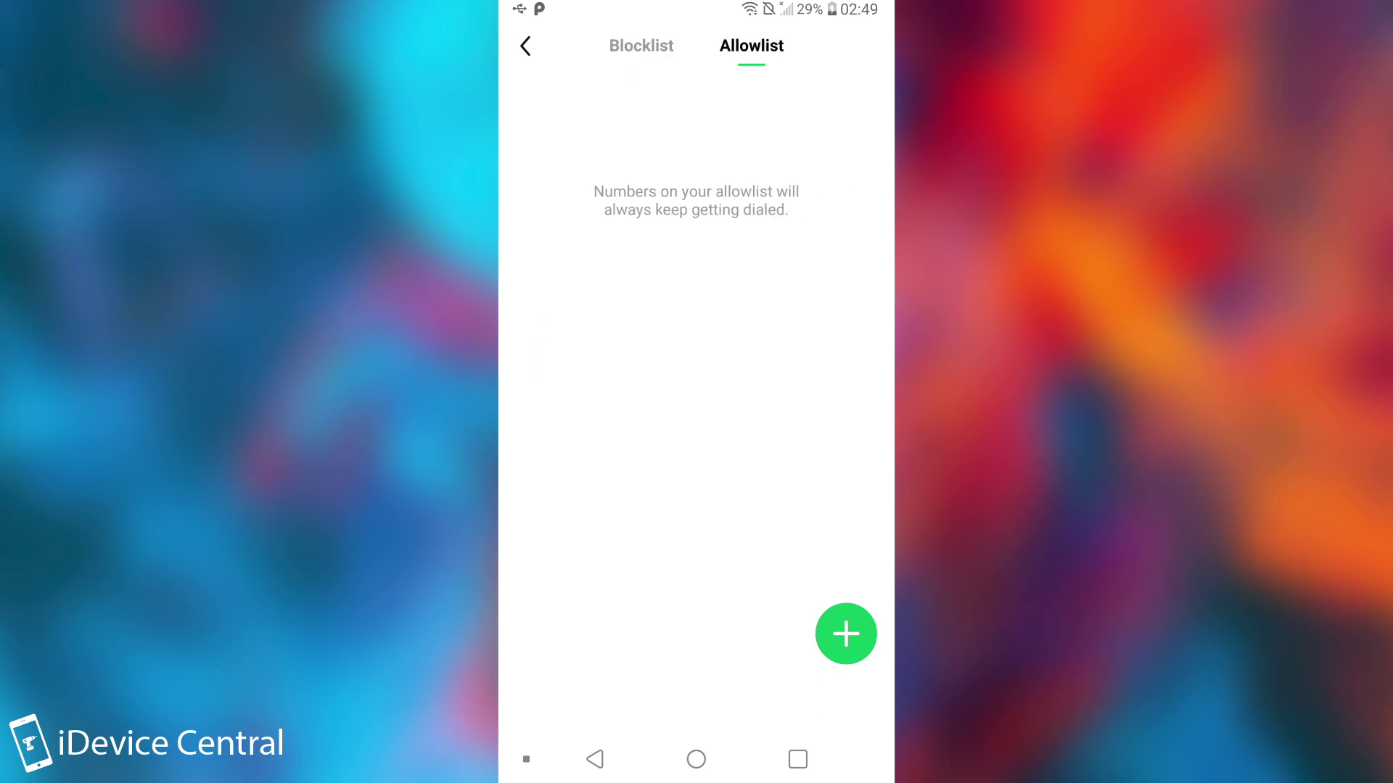
pyautogui.click(525, 46)
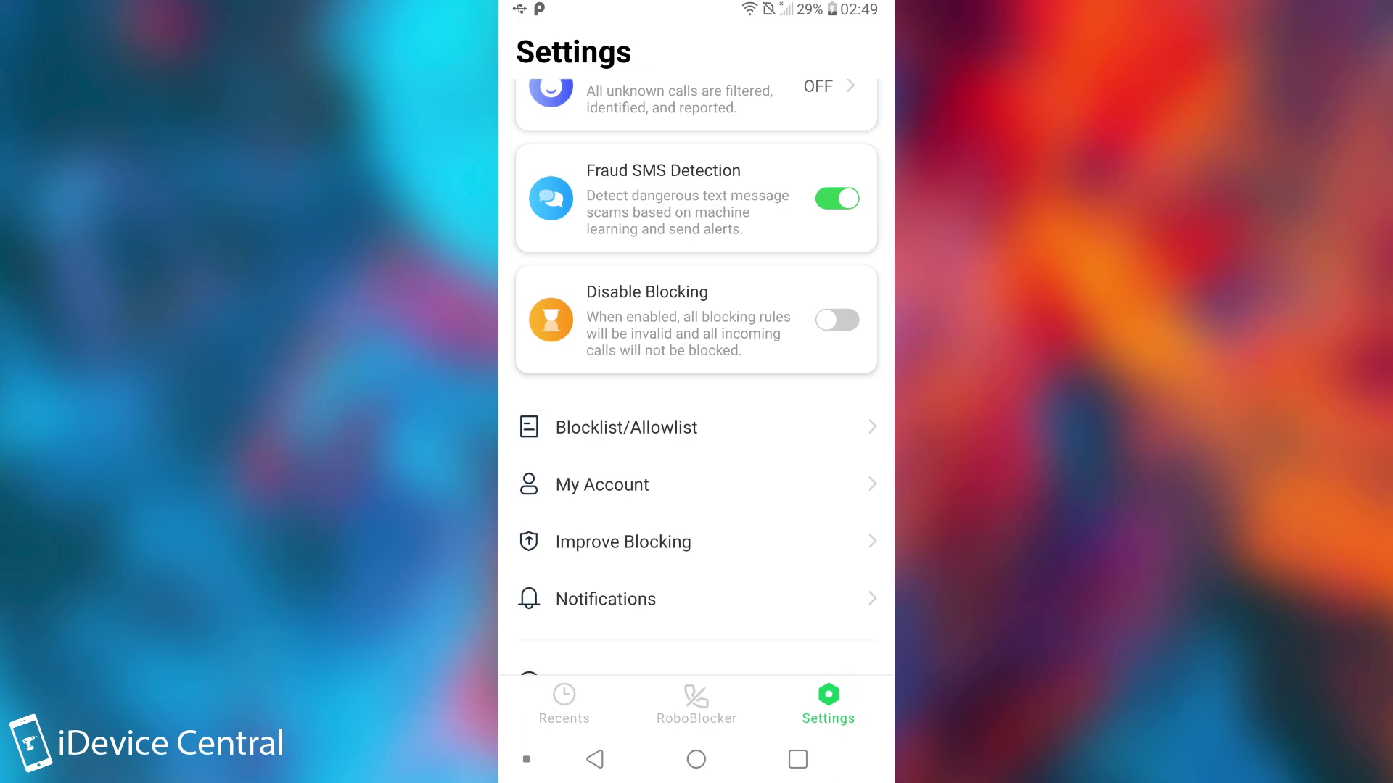
# Step: Scroll the Settings screen and open the Improve Blocking tips guide
pyautogui.scroll(-5, 696, 377)
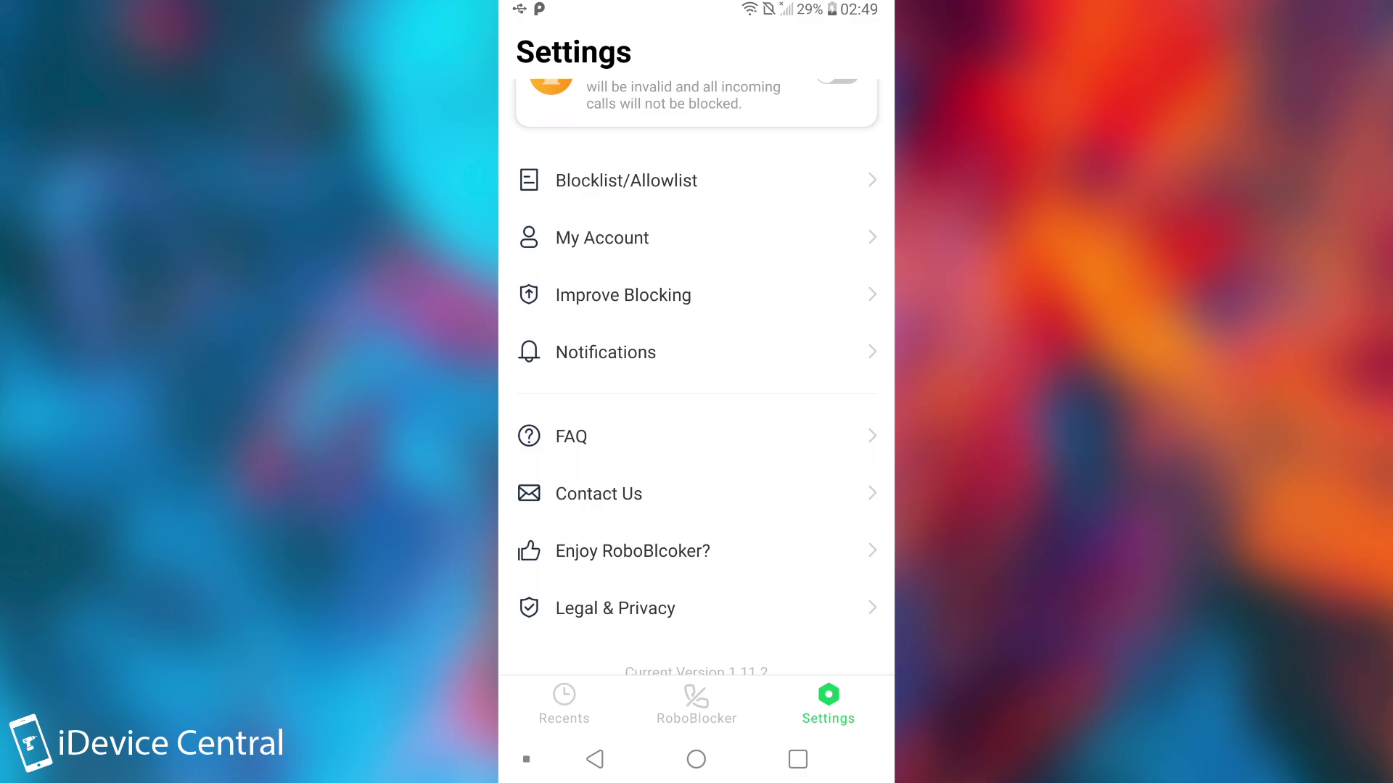
pyautogui.click(623, 295)
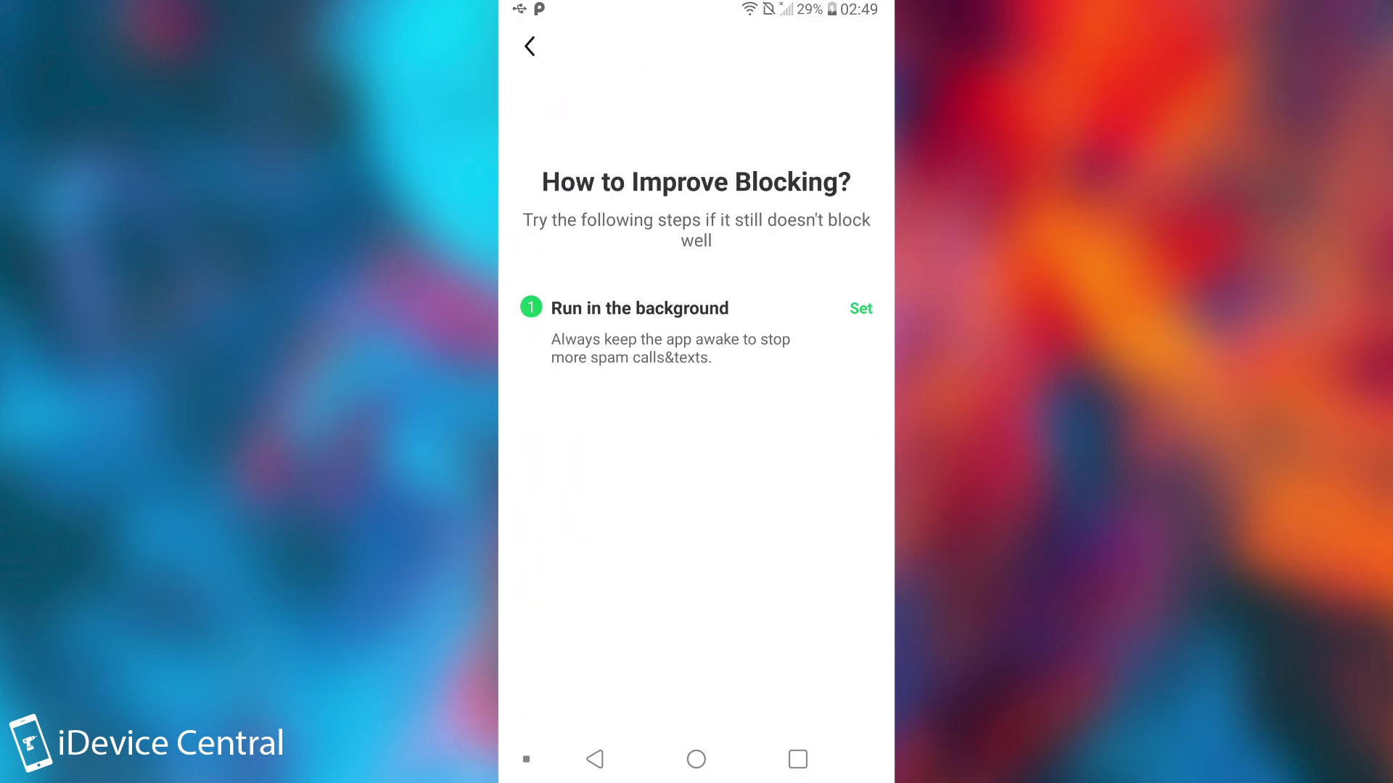